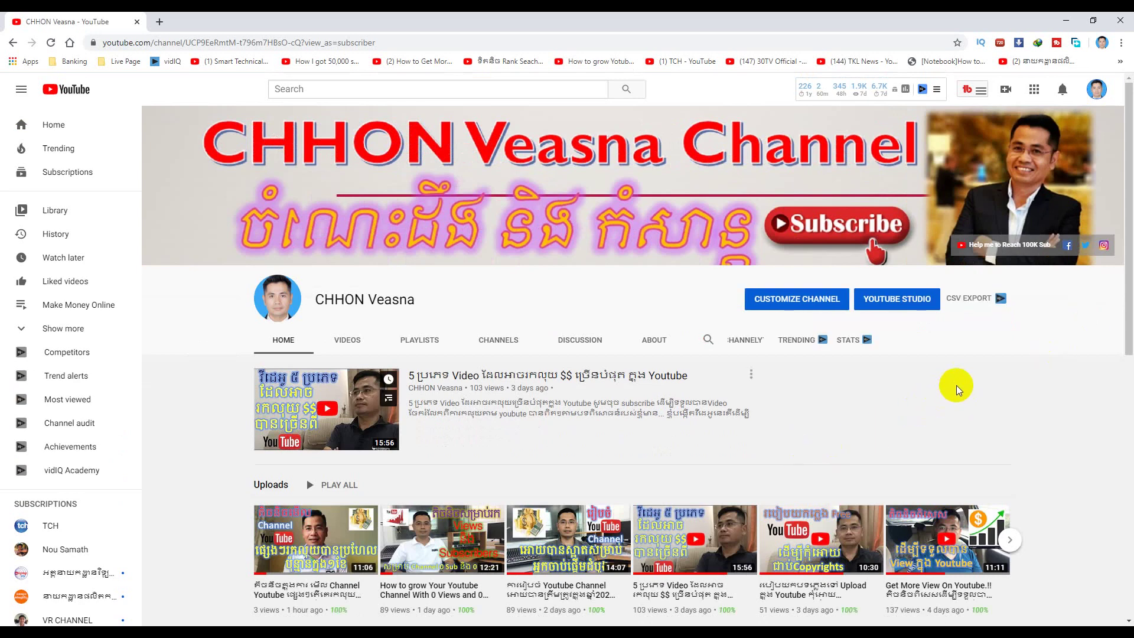
Open the channel's advanced settings in YouTube Studio and go on to manage the YouTube account
{"action": "left_click", "coordinate": [906, 305]}
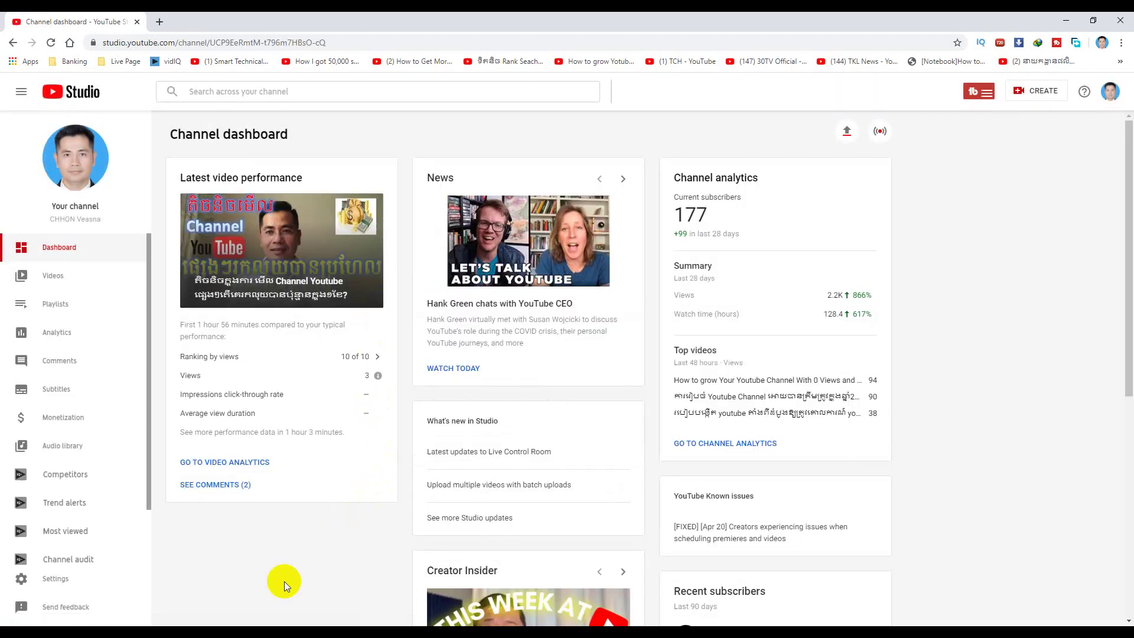
{"action": "scroll", "coordinate": [107, 369], "scroll_direction": "down", "scroll_amount": 1}
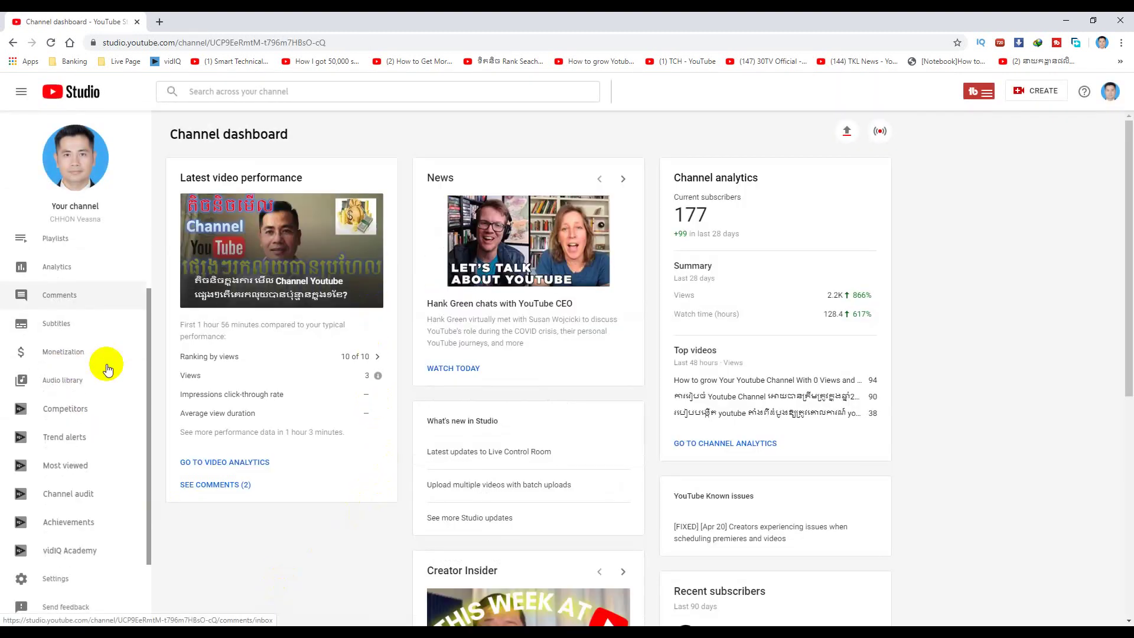
{"action": "left_click", "coordinate": [66, 582]}
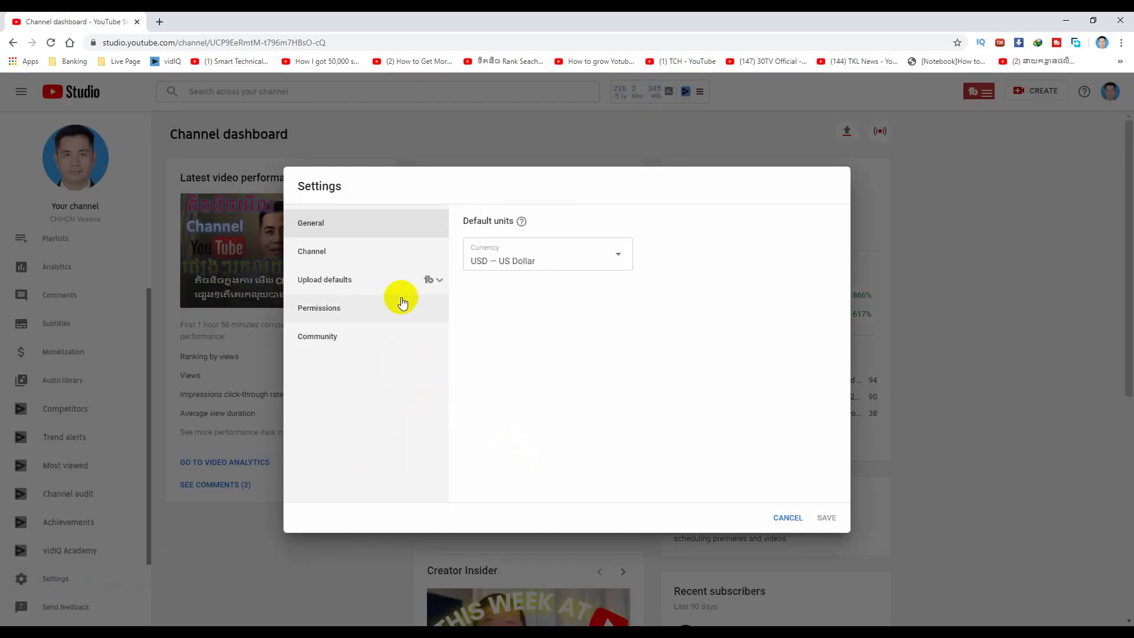
{"action": "left_click", "coordinate": [332, 262]}
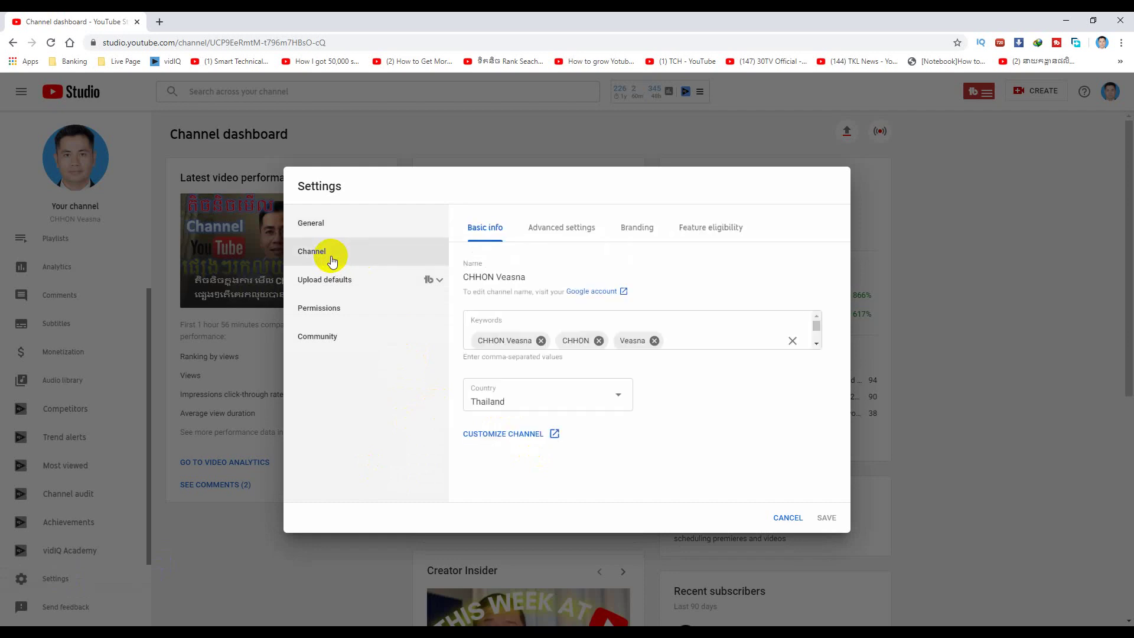
{"action": "left_click", "coordinate": [580, 231]}
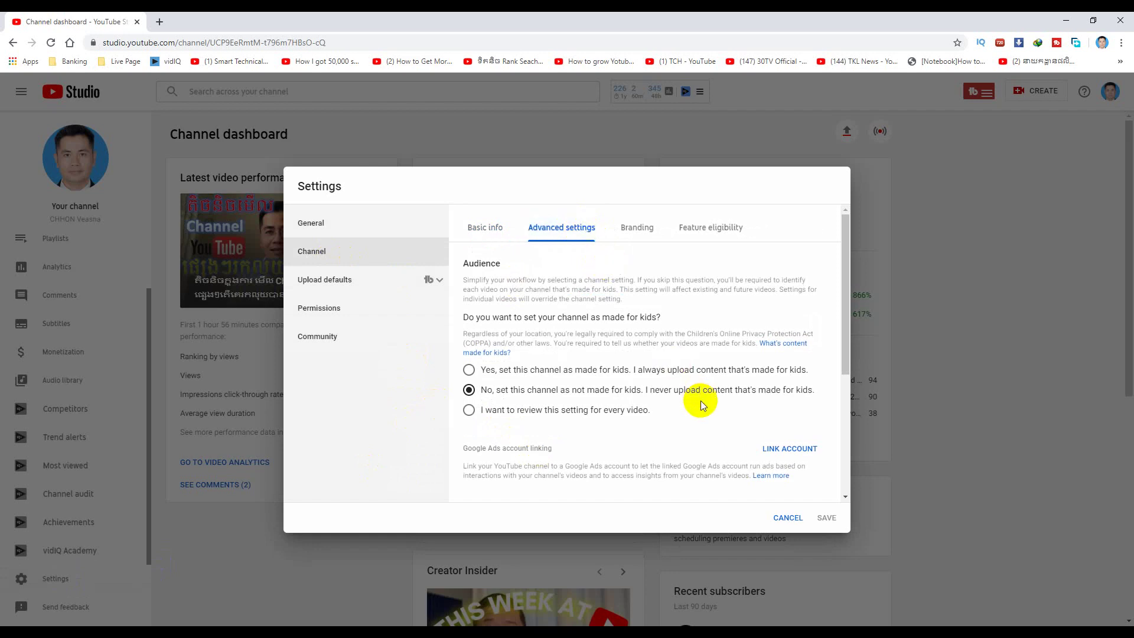
{"action": "scroll", "coordinate": [700, 401], "scroll_direction": "down", "scroll_amount": 4}
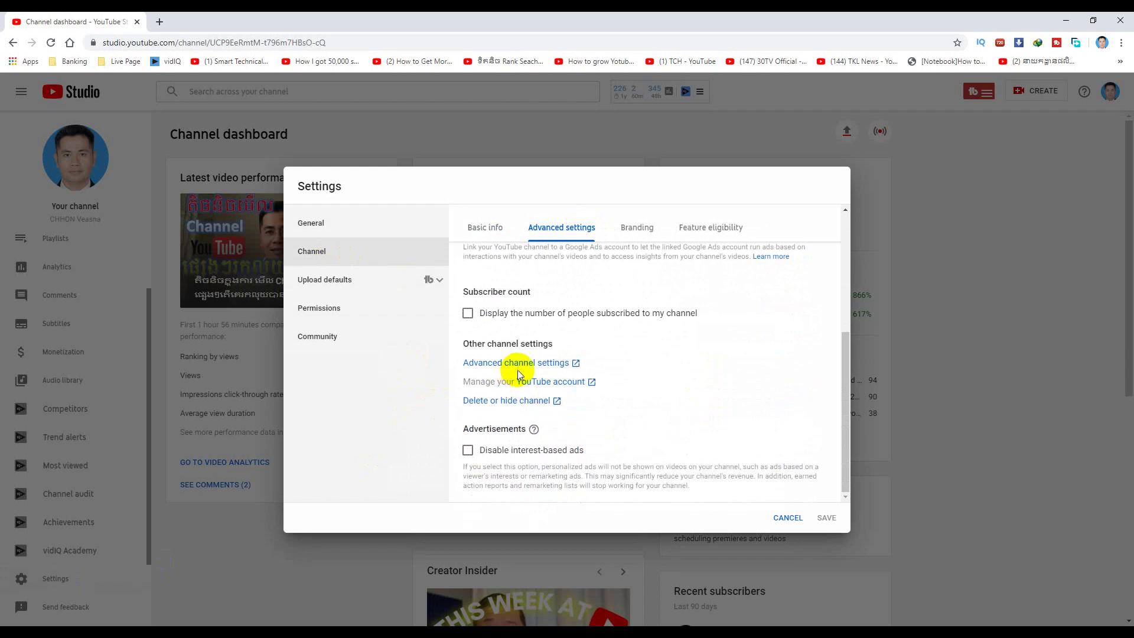
{"action": "left_click", "coordinate": [556, 387]}
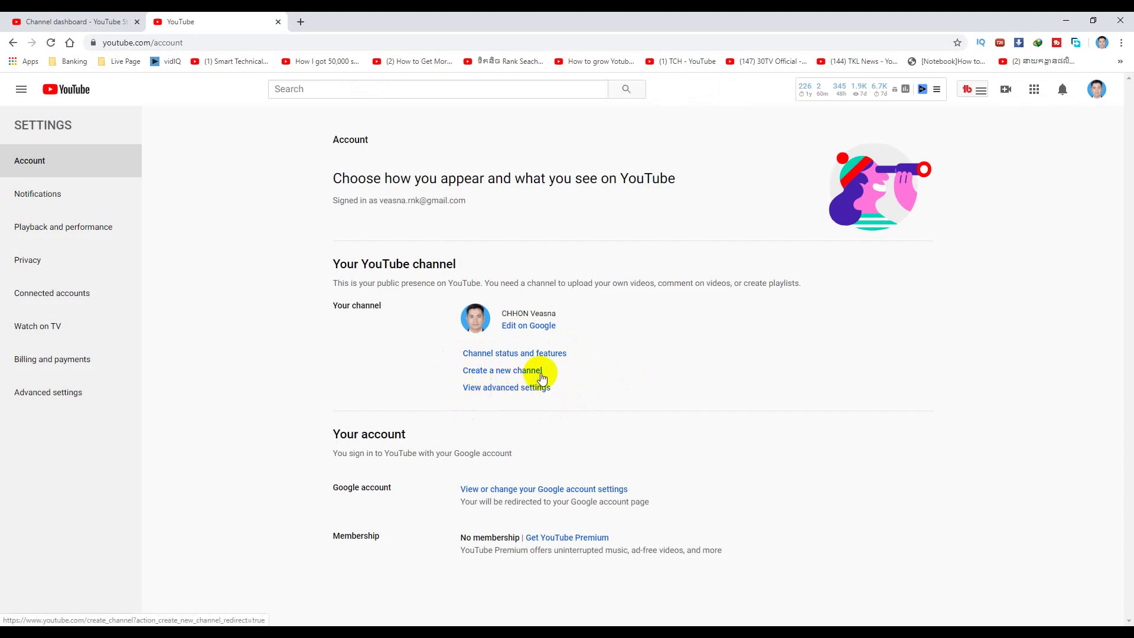
Create a new channel with a Brand Account named ASEAN HOUSE
{"action": "left_click", "coordinate": [523, 374]}
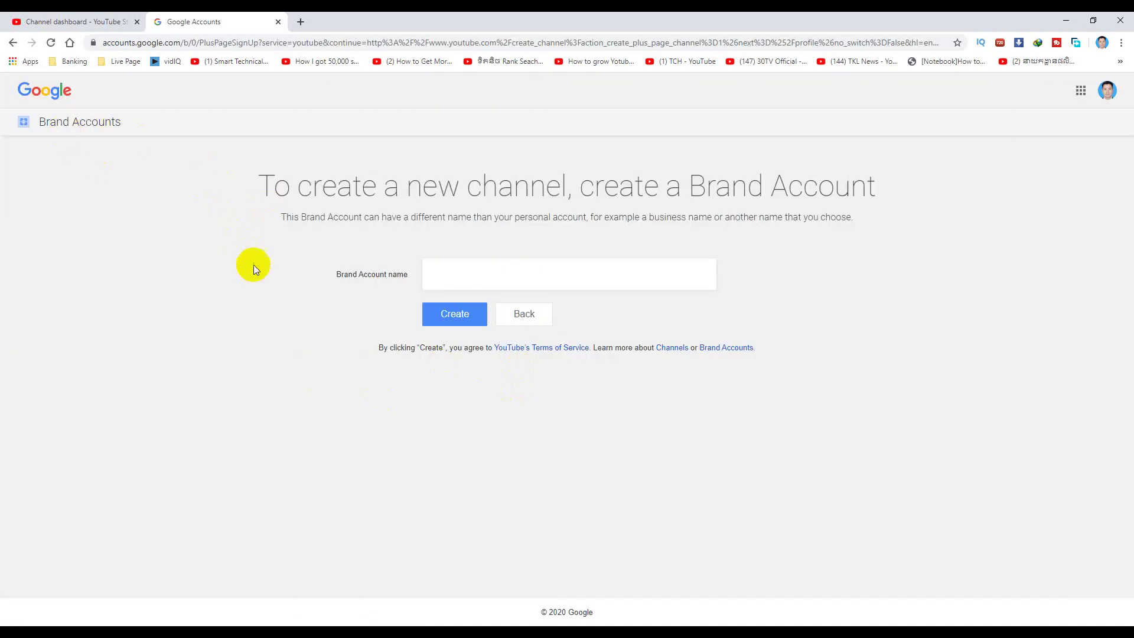
{"action": "left_click", "coordinate": [438, 275]}
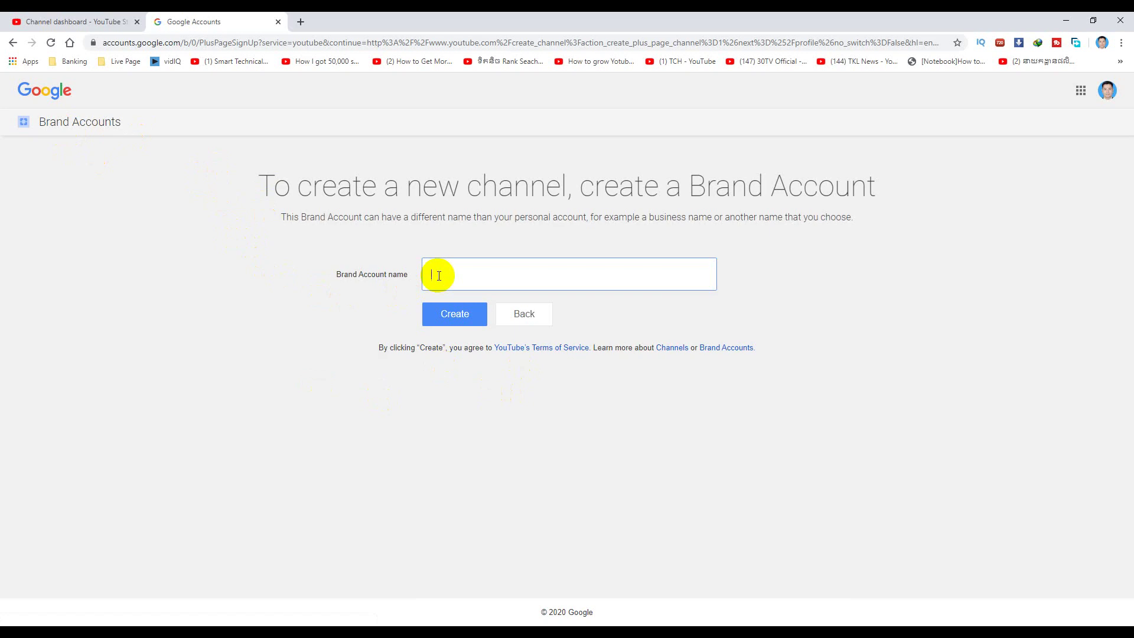
{"action": "type", "text": "ASEAN HOUSE"}
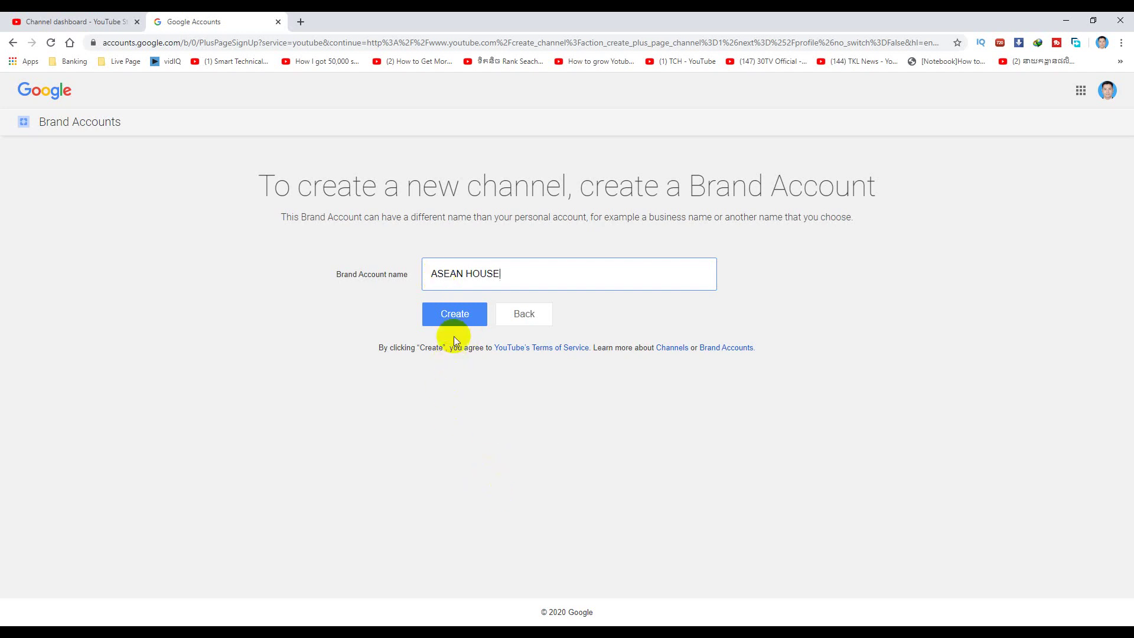
{"action": "left_click", "coordinate": [459, 313]}
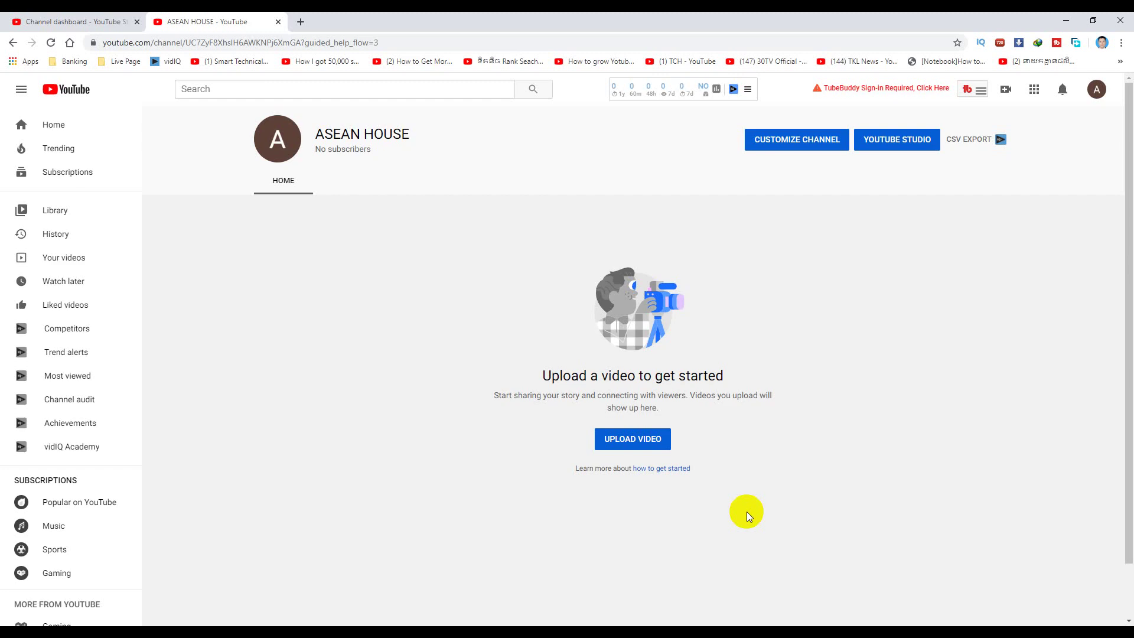
Customize the new channel and write "សូមអគុណដែលបានចូលមកមើល Channel របស់ខ្ញុំ" as the first line of its channel description
{"action": "left_click", "coordinate": [784, 142]}
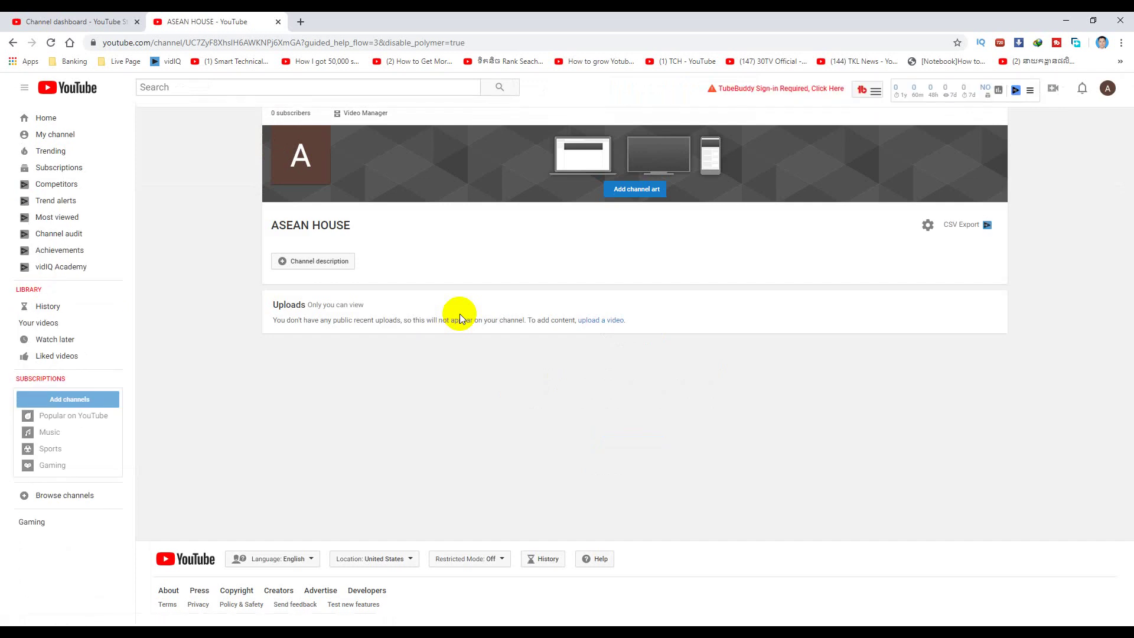
{"action": "left_click", "coordinate": [318, 261]}
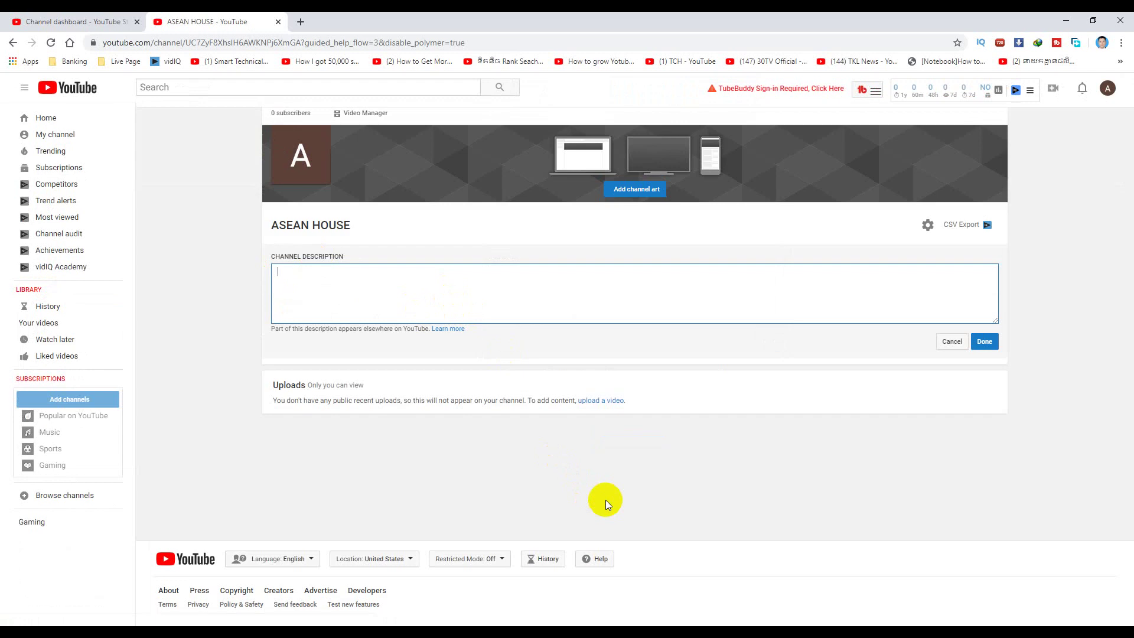
{"action": "type", "text": "This"}
{"action": "key", "text": "BackSpace"}
{"action": "key", "text": "BackSpace"}
{"action": "key", "text": "BackSpace"}
{"action": "type", "text": "s"}
{"action": "type", "text": "សូមអគ"}
{"action": "type", "text": "ុណដែលបានច"}
{"action": "type", "text": "ូលមកមើ"}
{"action": "type", "text": "ល"}
{"action": "key", "text": "super+space"}
{"action": "type", "text": "Channel របស់ខ្ញុំ"}
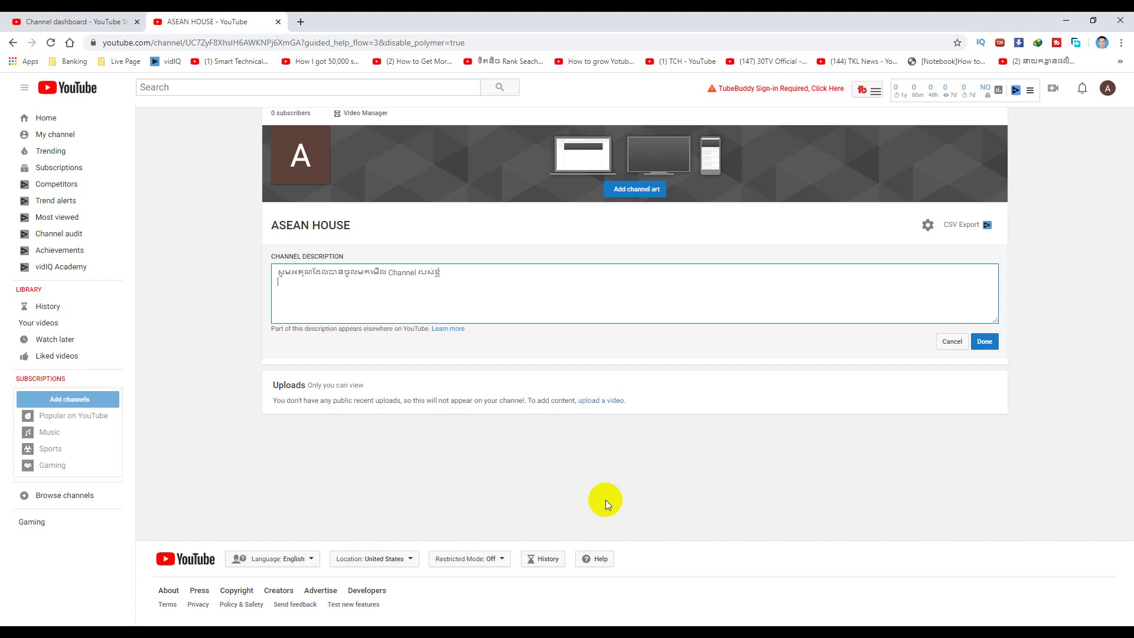
Add a second description line reading "Channel របស់គឺបង្កើតឡើងក្នុងគោលបំណងដើម្បីបង្ហាញអំពីជីវិតរស់នៅរបស់ប្រជា"
{"action": "type", "text": "ជហ"}
{"action": "key", "text": "BackSpace"}
{"action": "key", "text": "BackSpace"}
{"action": "key", "text": "super+space"}
{"action": "type", "text": "Chha"}
{"action": "key", "text": "BackSpace"}
{"action": "type", "text": "annel"}
{"action": "key", "text": "super+space"}
{"action": "type", "text": "របស"}
{"action": "type", "text": "់គឺបង"}
{"action": "type", "text": "្កើត"}
{"action": "type", "text": "ឡើ"}
{"action": "type", "text": "ងក្នុងគោ"}
{"action": "type", "text": "លបំណ"}
{"action": "type", "text": "ណង"}
{"action": "key", "text": "BackSpace"}
{"action": "key", "text": "BackSpace"}
{"action": "type", "text": "ណ"}
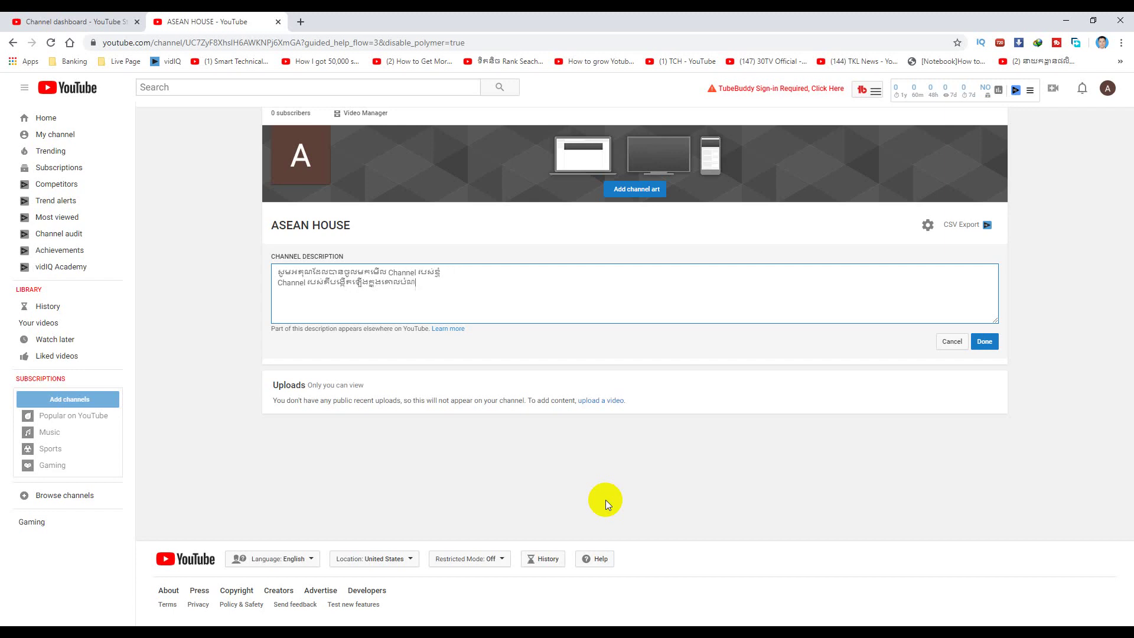
{"action": "type", "text": "ងដើម្បីបង្ហាញអំពីជីវិតរស់នៅរបស់ប្រជា"}
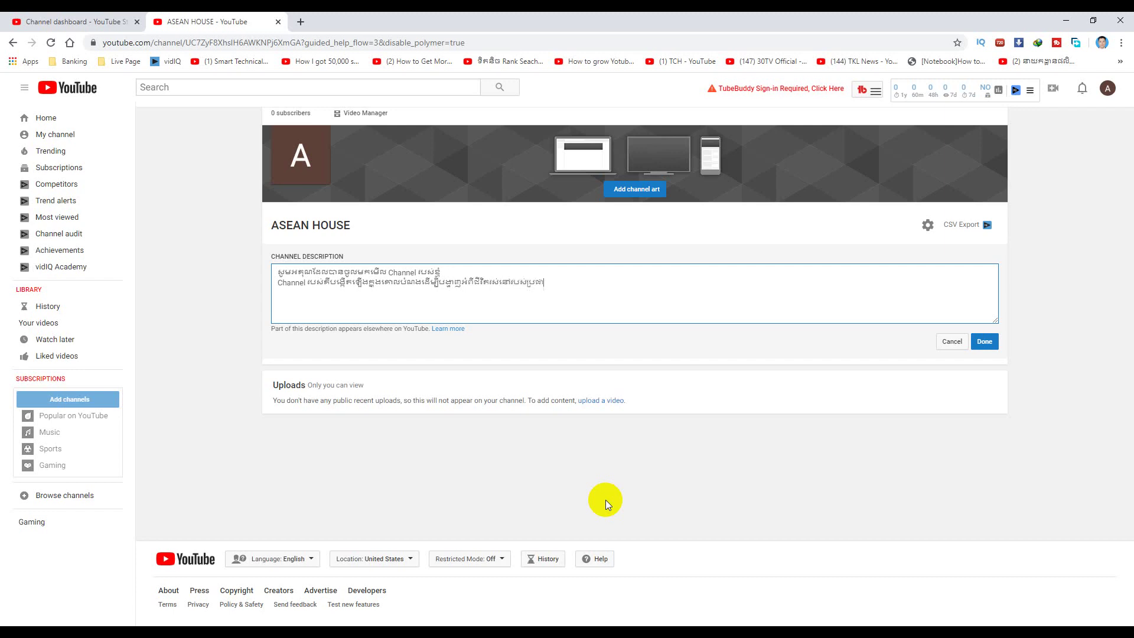
Complete the second description line with "ជននៅ អាស៊ី។" and save the channel description
{"action": "type", "text": "ជន"}
{"action": "type", "text": "នៅ "}
{"action": "type", "text": "ៅស"}
{"action": "key", "text": "BackSpace"}
{"action": "key", "text": "BackSpace"}
{"action": "key", "text": "BackSpace"}
{"action": "type", "text": "អាស៊ា"}
{"action": "key", "text": "BackSpace"}
{"action": "key", "text": "BackSpace"}
{"action": "left_click", "coordinate": [984, 341]}
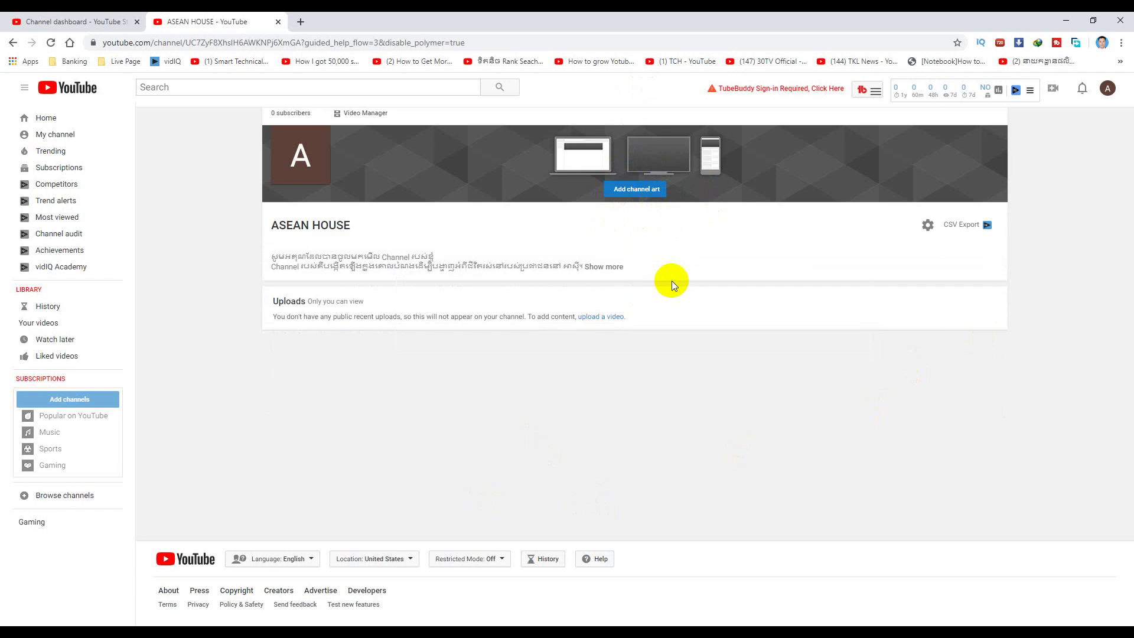
{"action": "left_click", "coordinate": [312, 170]}
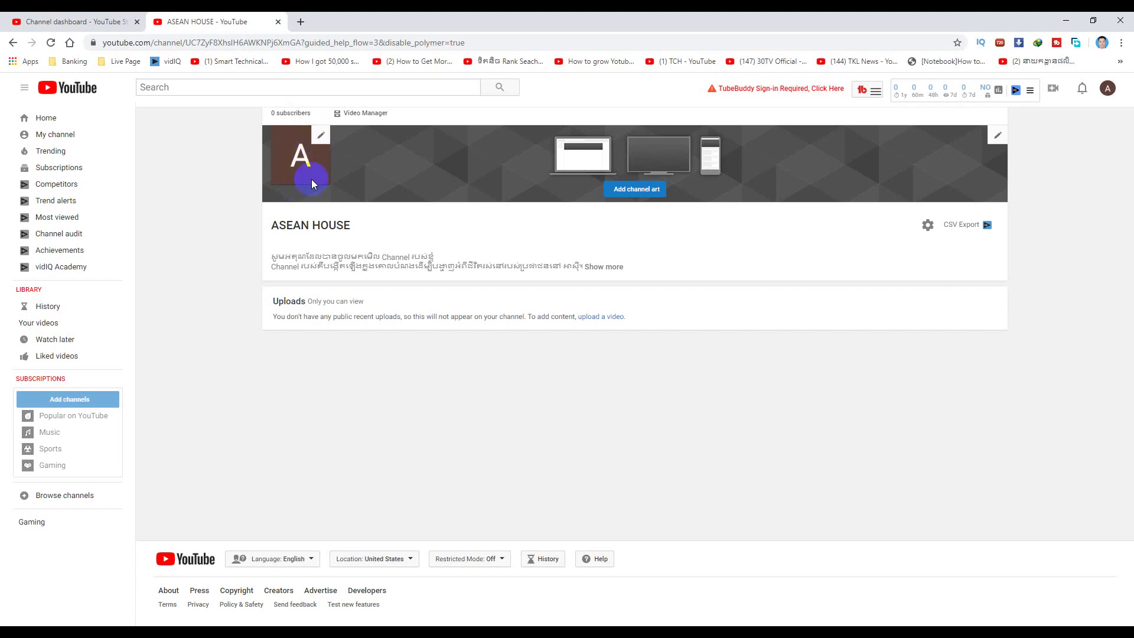
{"action": "left_click", "coordinate": [319, 137]}
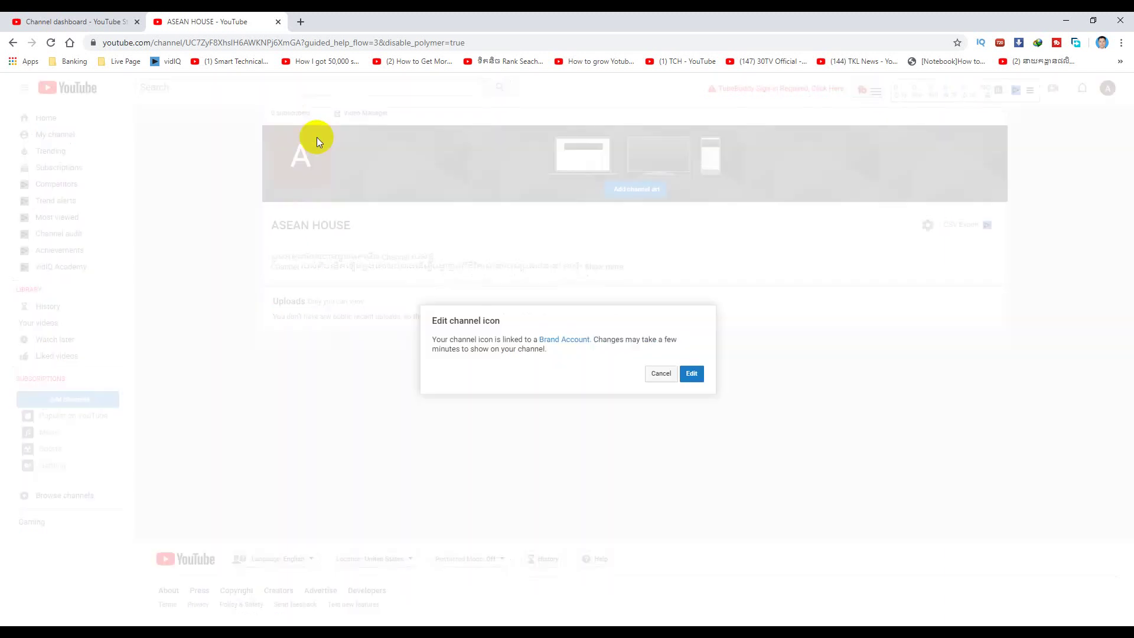
{"action": "left_click", "coordinate": [691, 373]}
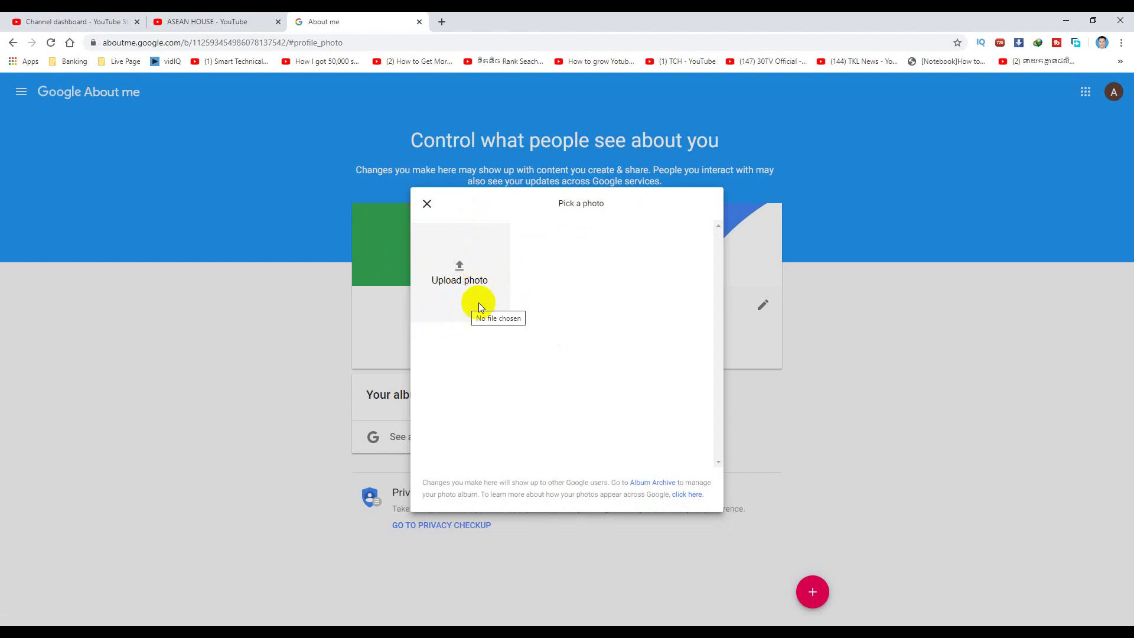
{"action": "left_click", "coordinate": [429, 204]}
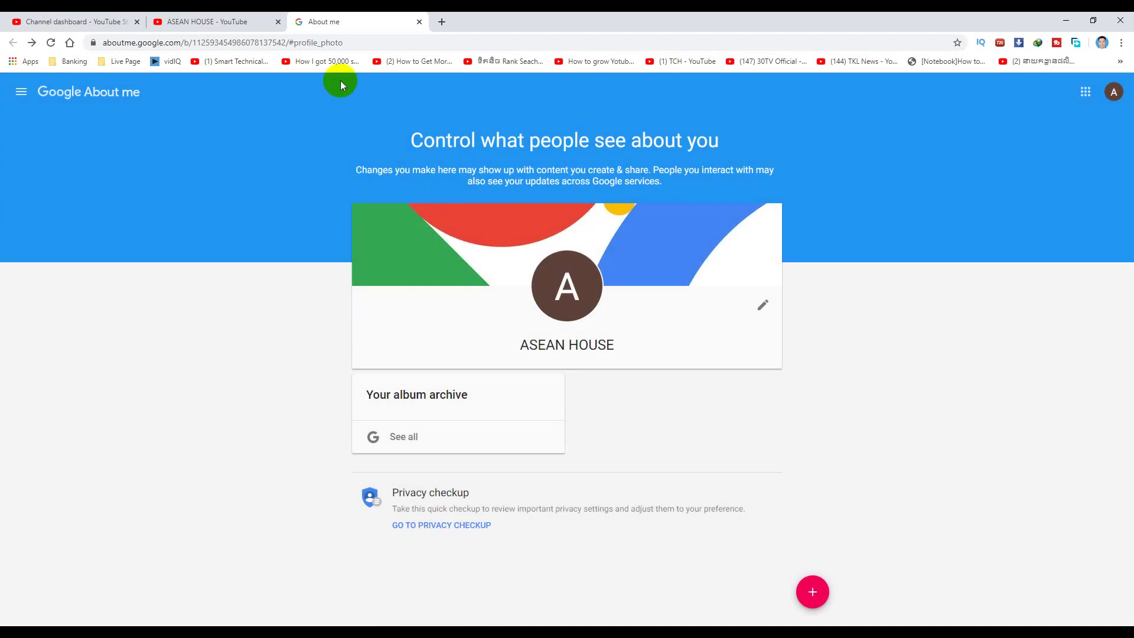
{"action": "left_click", "coordinate": [419, 23]}
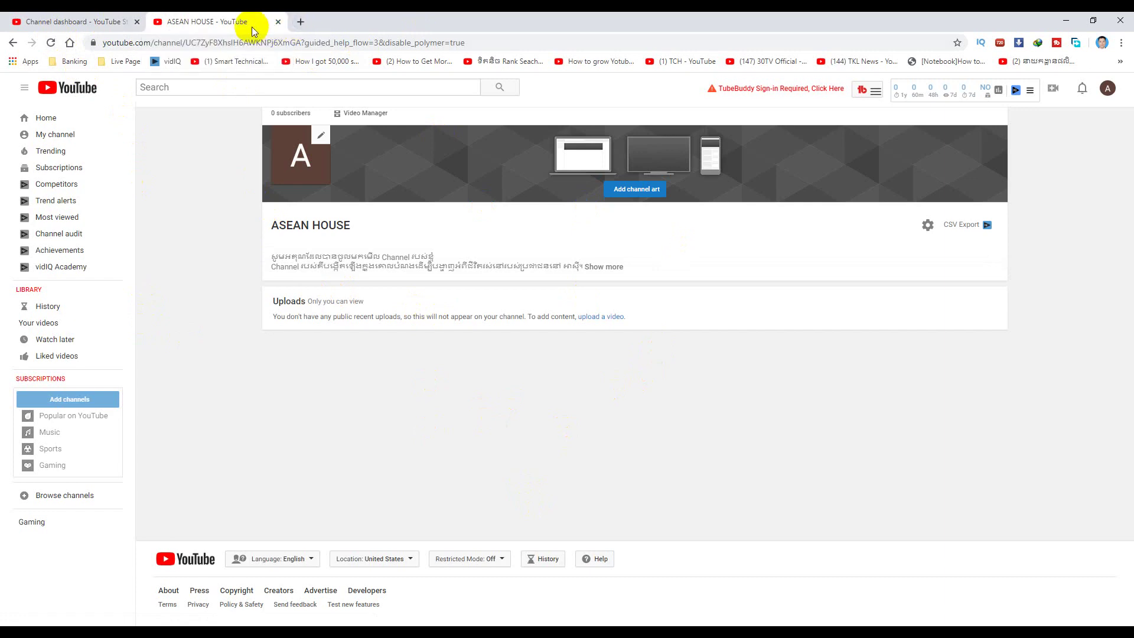
Go to the ASEAN HOUSE channel's page and open its video upload, dismissing the new Studio introduction
{"action": "left_click", "coordinate": [13, 42]}
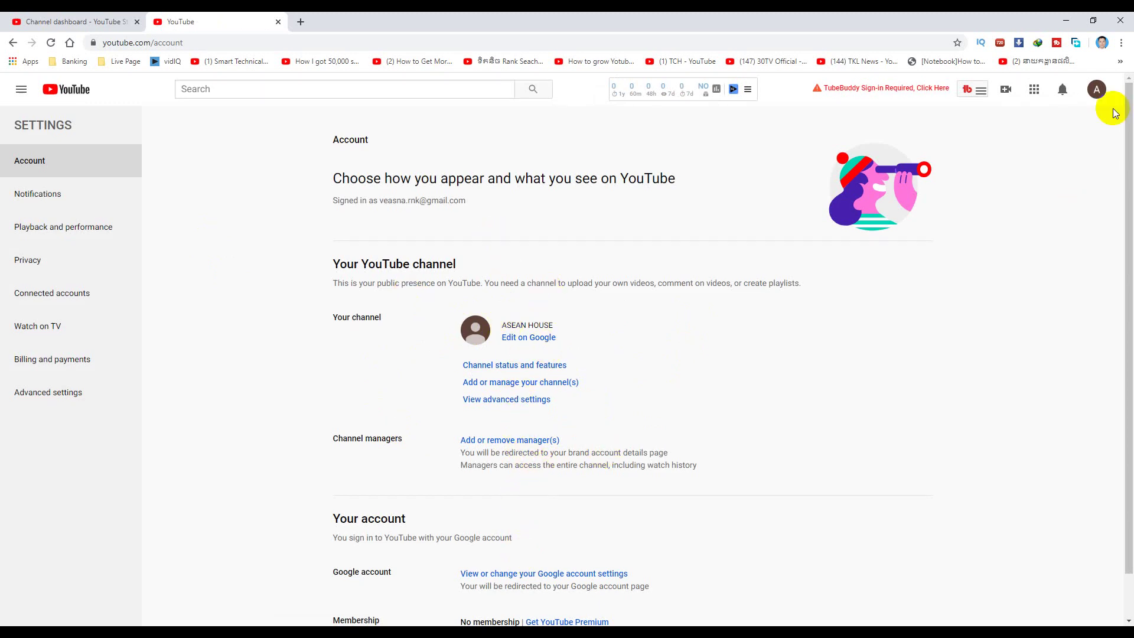
{"action": "left_click", "coordinate": [1094, 91]}
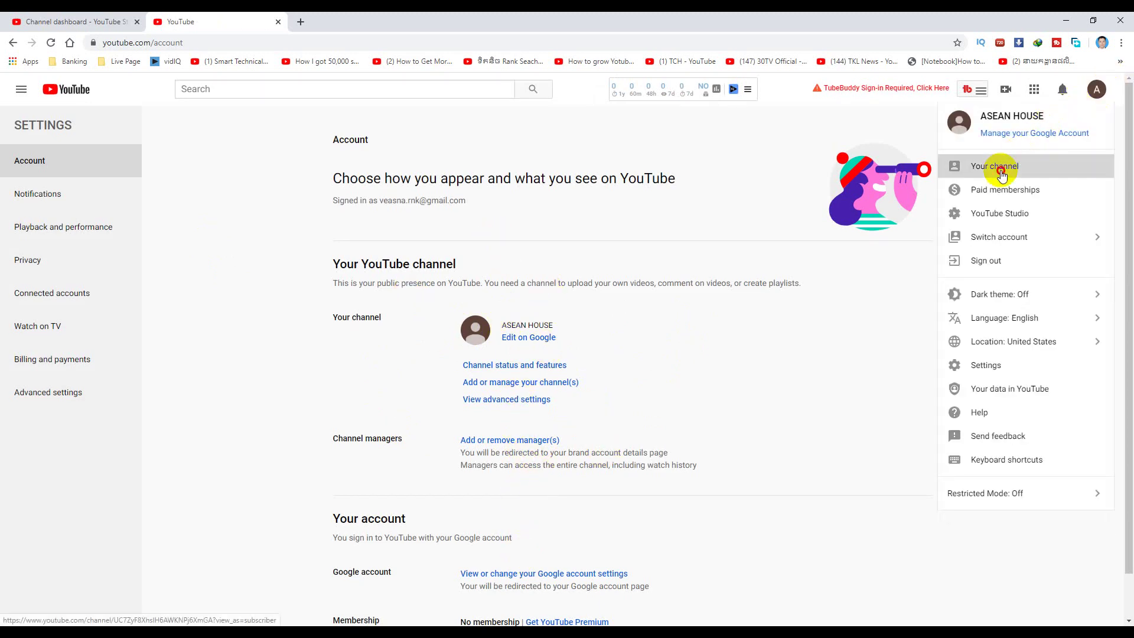
{"action": "left_click", "coordinate": [1000, 170]}
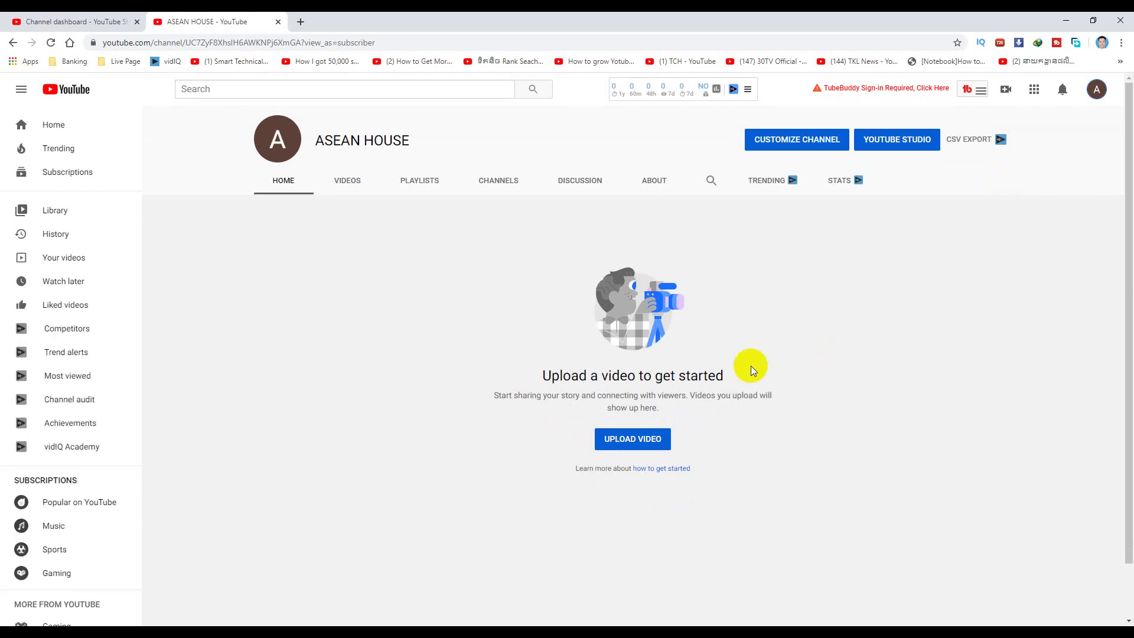
{"action": "left_click", "coordinate": [625, 442]}
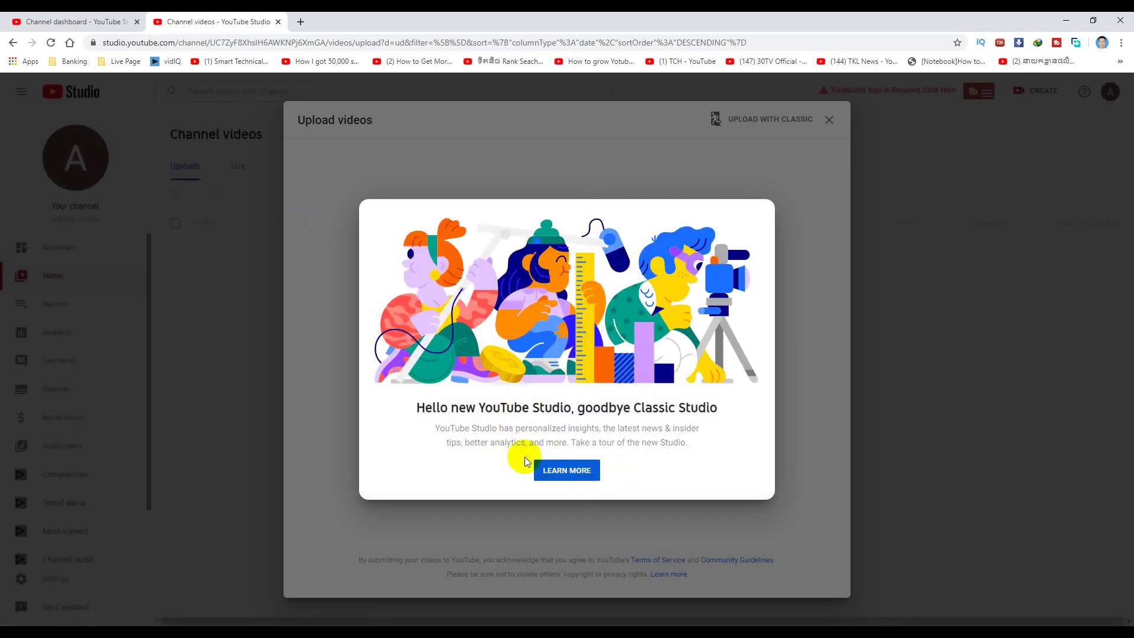
{"action": "left_click", "coordinate": [583, 473]}
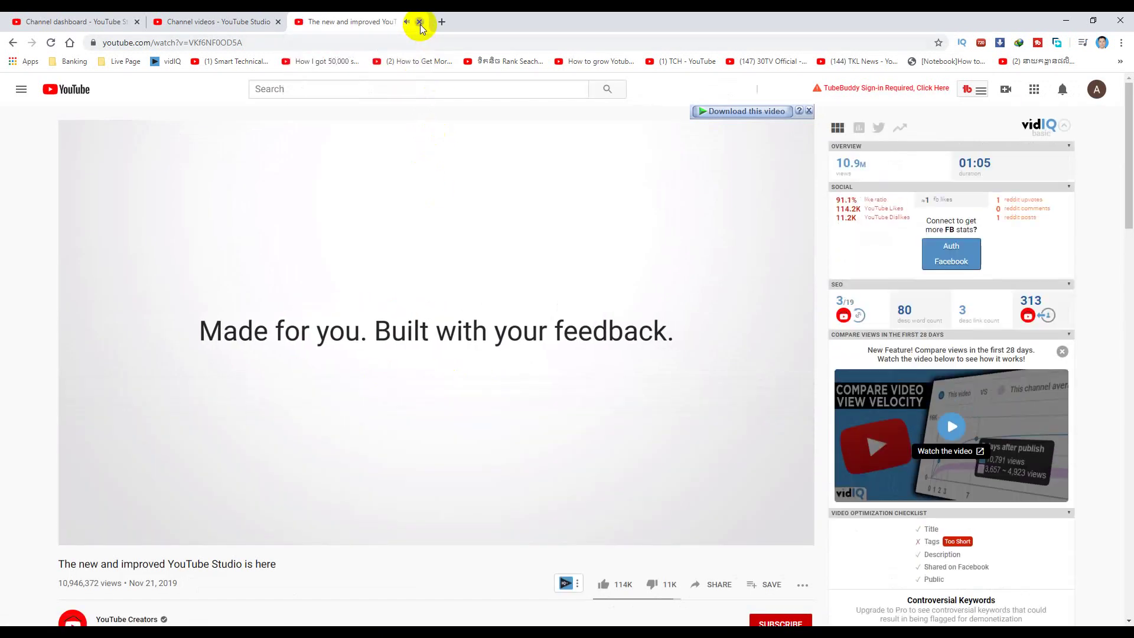
{"action": "left_click", "coordinate": [419, 23]}
Upload the first video, numbered 16, from the Kam Plieng folder inside New folder on the C: drive
{"action": "left_click", "coordinate": [566, 321]}
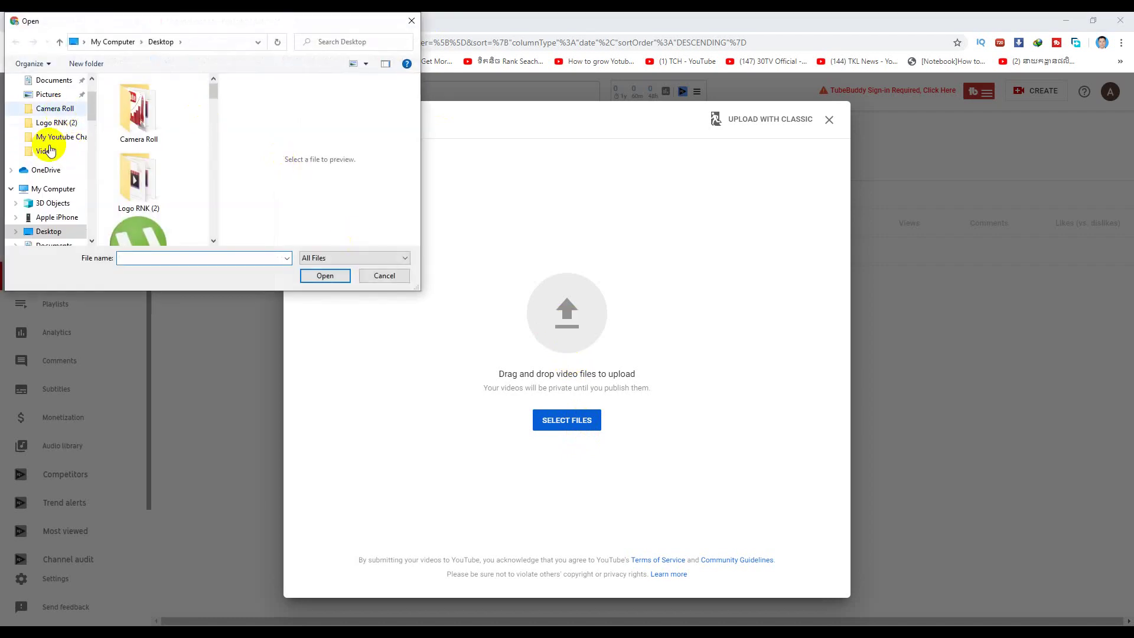
{"action": "scroll", "coordinate": [59, 237], "scroll_direction": "down", "scroll_amount": 2}
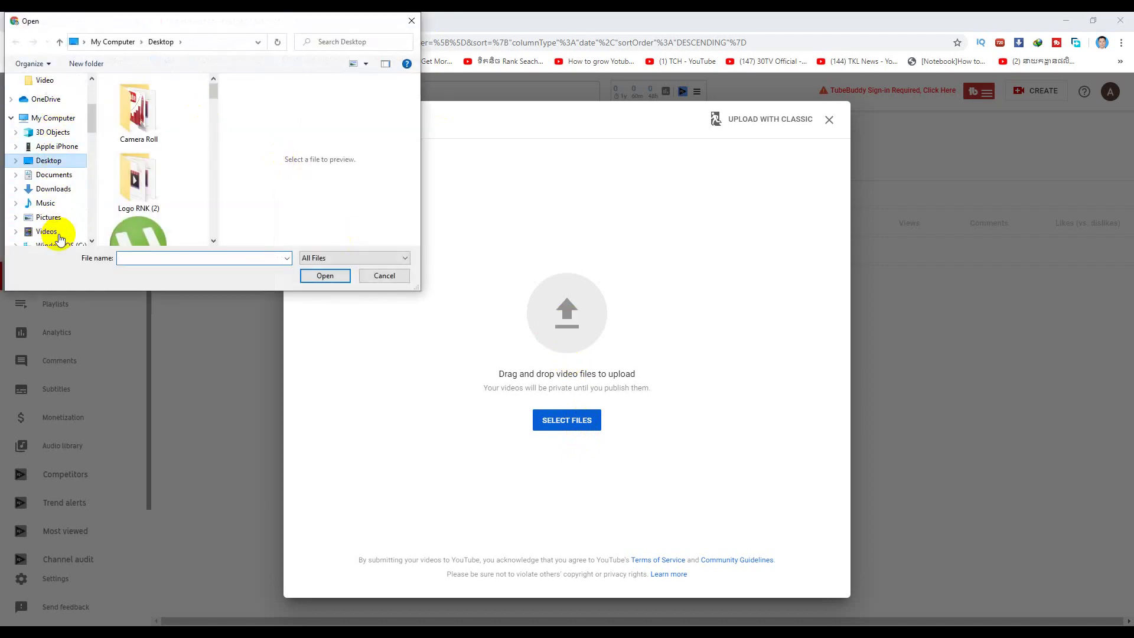
{"action": "left_click", "coordinate": [59, 236]}
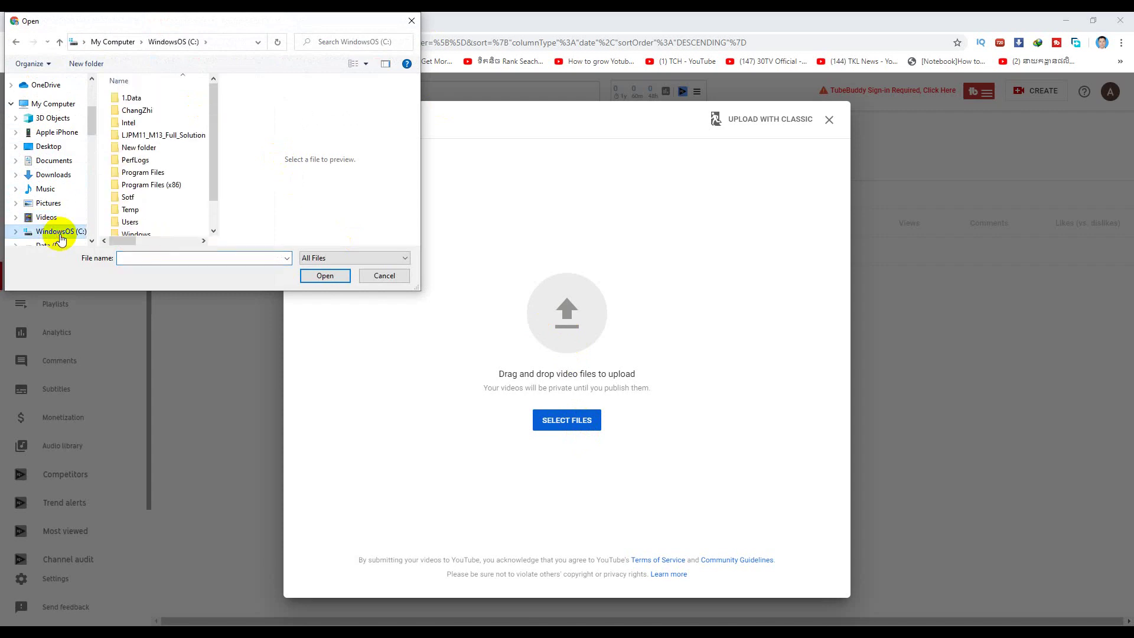
{"action": "double_click", "coordinate": [153, 147]}
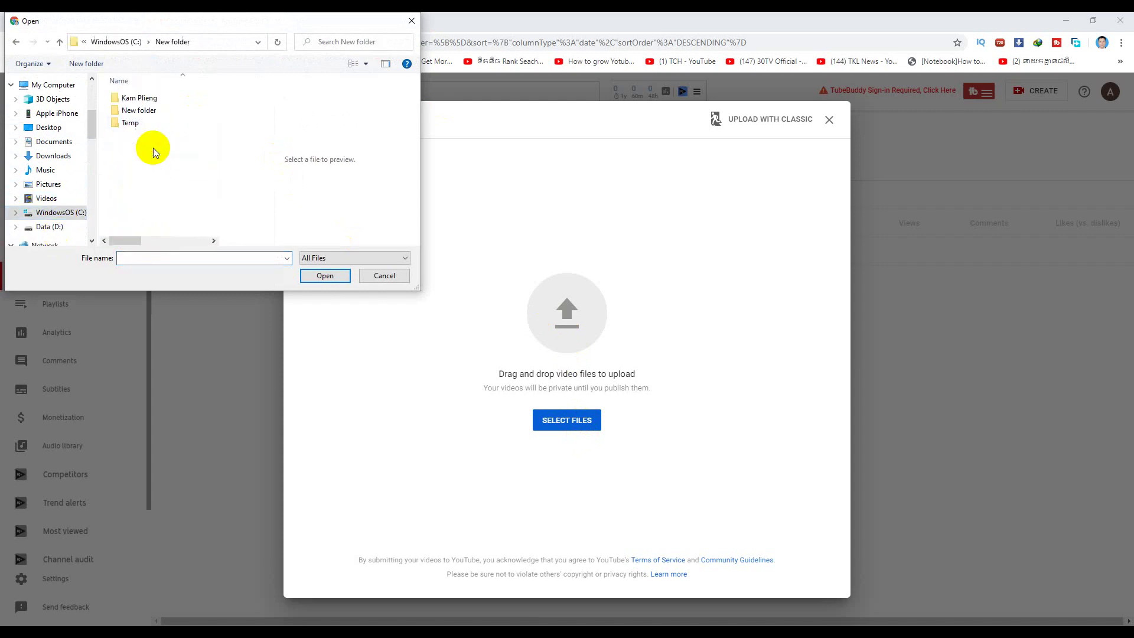
{"action": "double_click", "coordinate": [144, 93]}
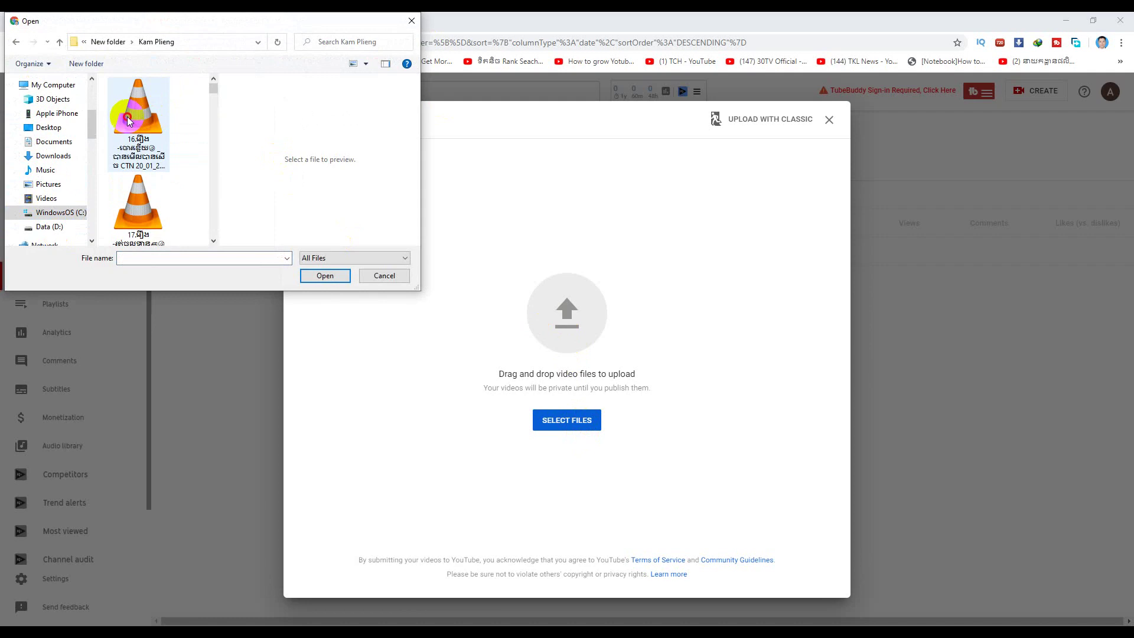
{"action": "left_click", "coordinate": [156, 113]}
{"action": "left_click", "coordinate": [319, 277]}
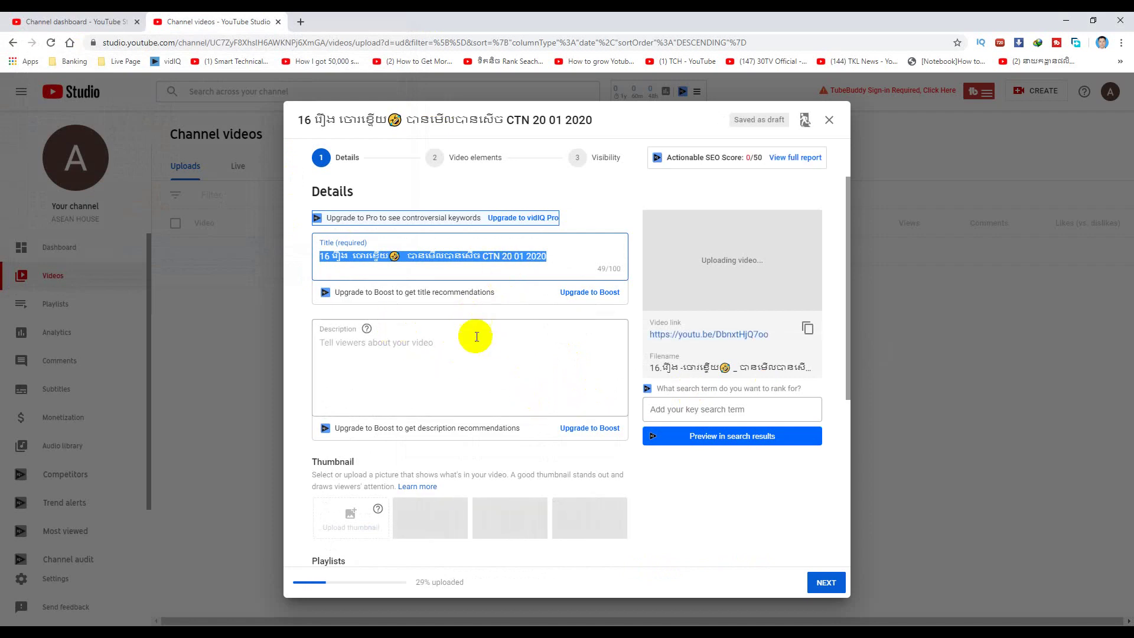
Fill in the video's description with the same text as its title, ending in "CTN 20 01 2020"
{"action": "left_click", "coordinate": [476, 340]}
{"action": "type", "text": "16 រឿង ចោរខ្មើយ🤣 បានមើលបានសើច CTN 20 01 2020"}
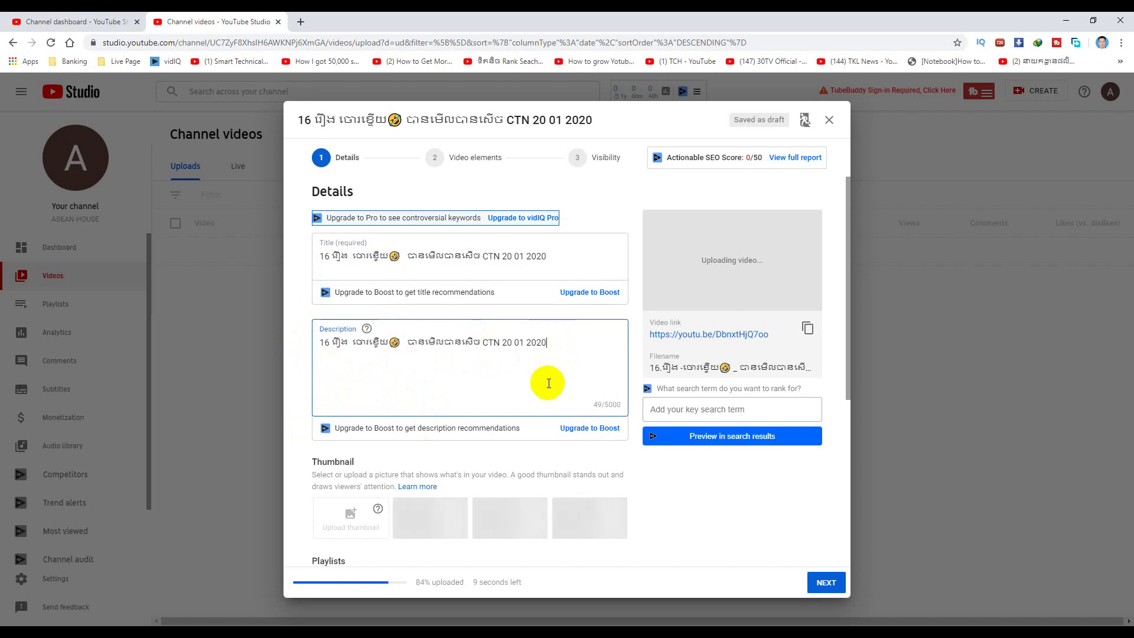
{"action": "scroll", "coordinate": [548, 383], "scroll_direction": "down", "scroll_amount": 3}
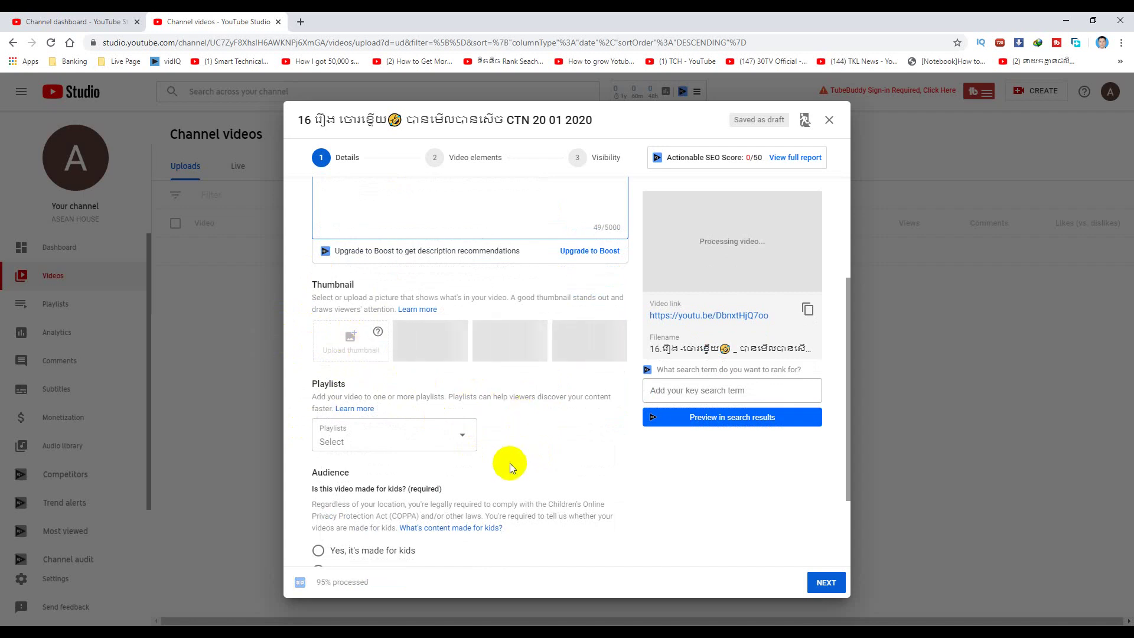
Create a public playlist titled "កំប្លែង" and add the video to it
{"action": "left_click", "coordinate": [458, 435]}
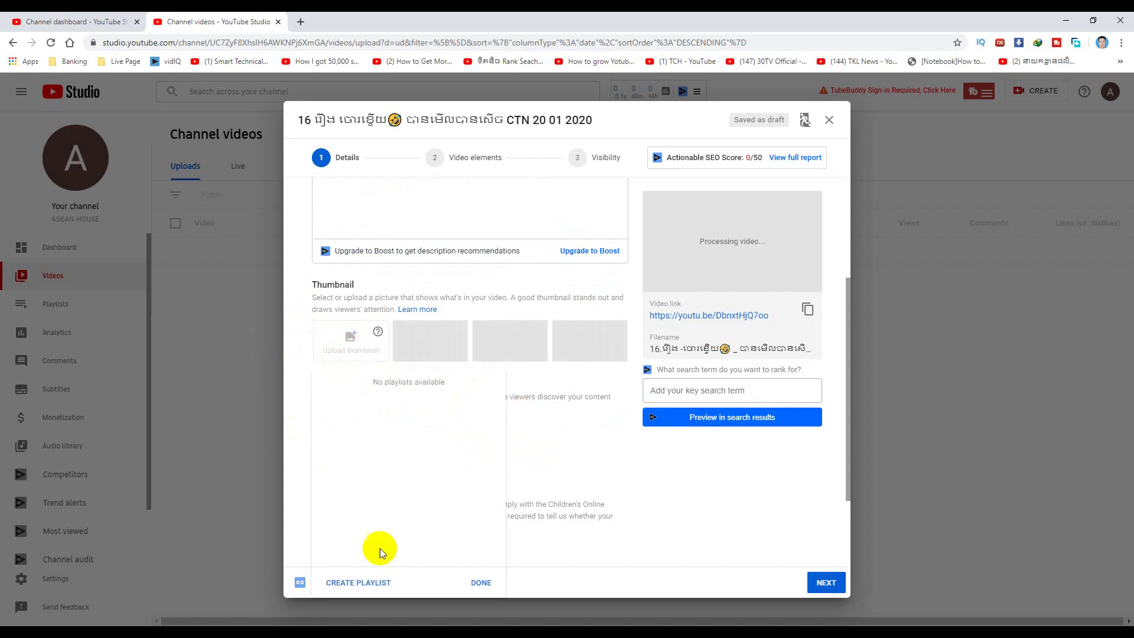
{"action": "left_click", "coordinate": [377, 581]}
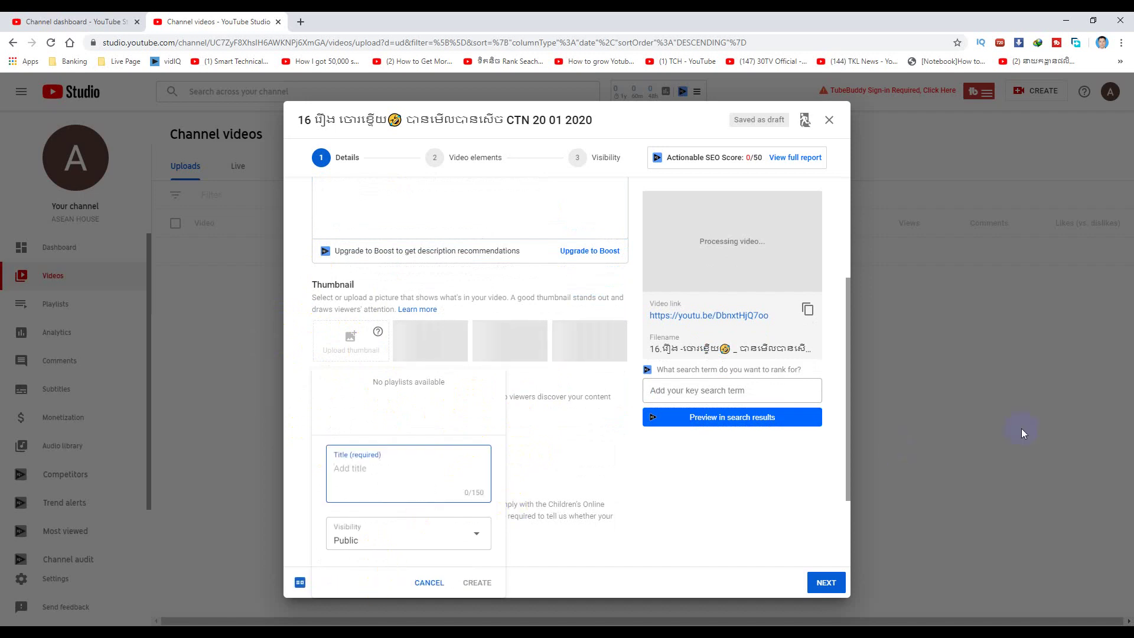
{"action": "type", "text": "ក"}
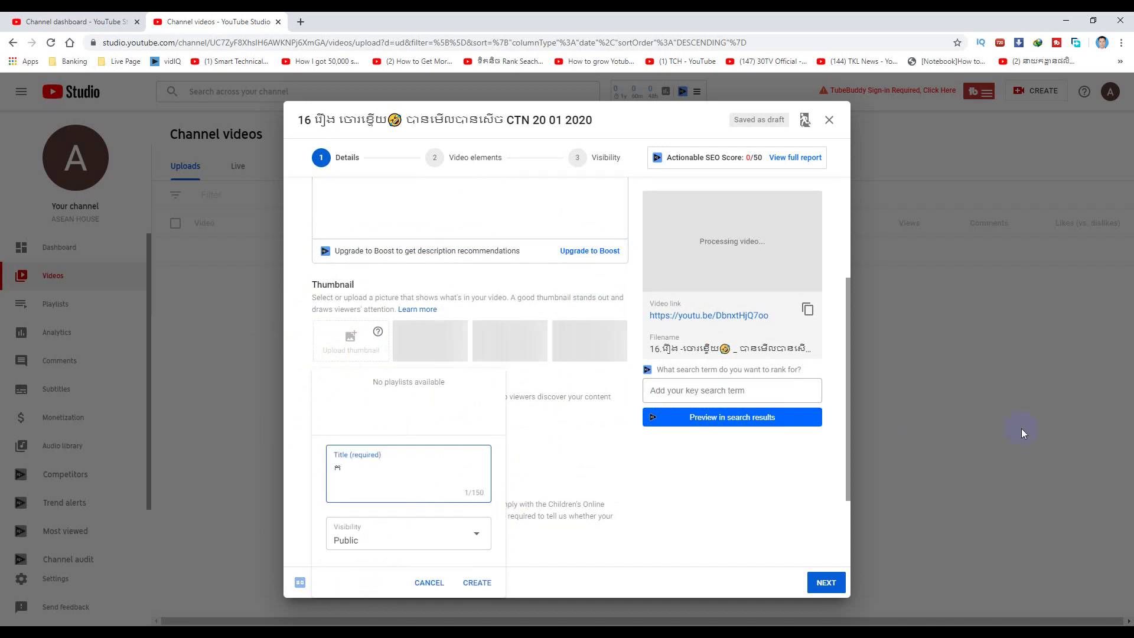
{"action": "type", "text": "ំបុ"}
{"action": "type", "text": "លែង"}
{"action": "left_click", "coordinate": [477, 583]}
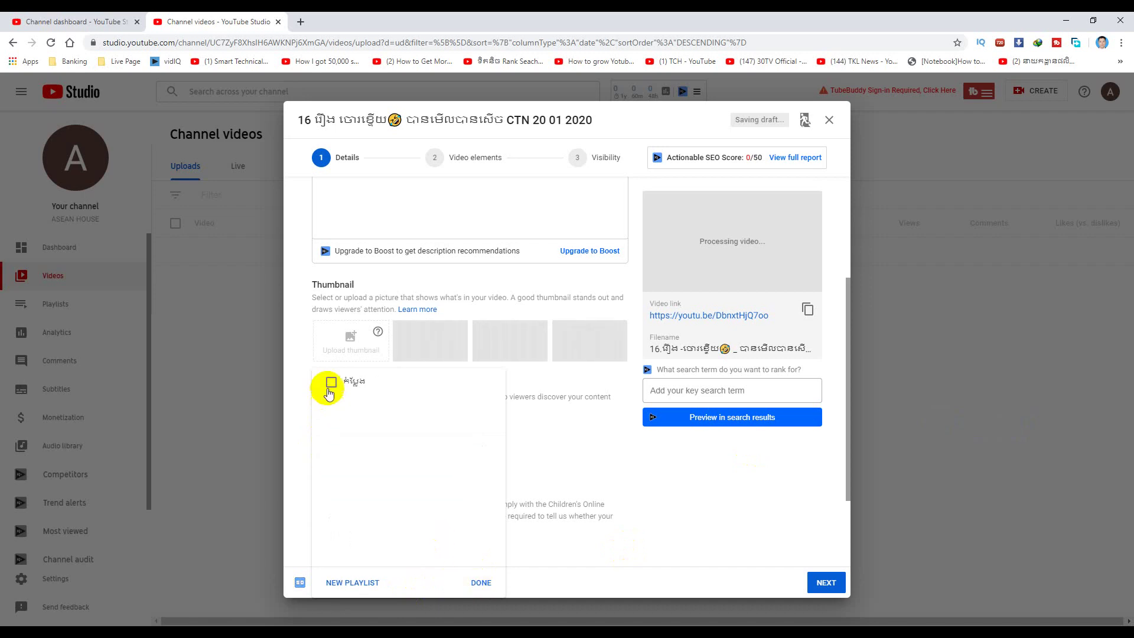
{"action": "left_click", "coordinate": [331, 382]}
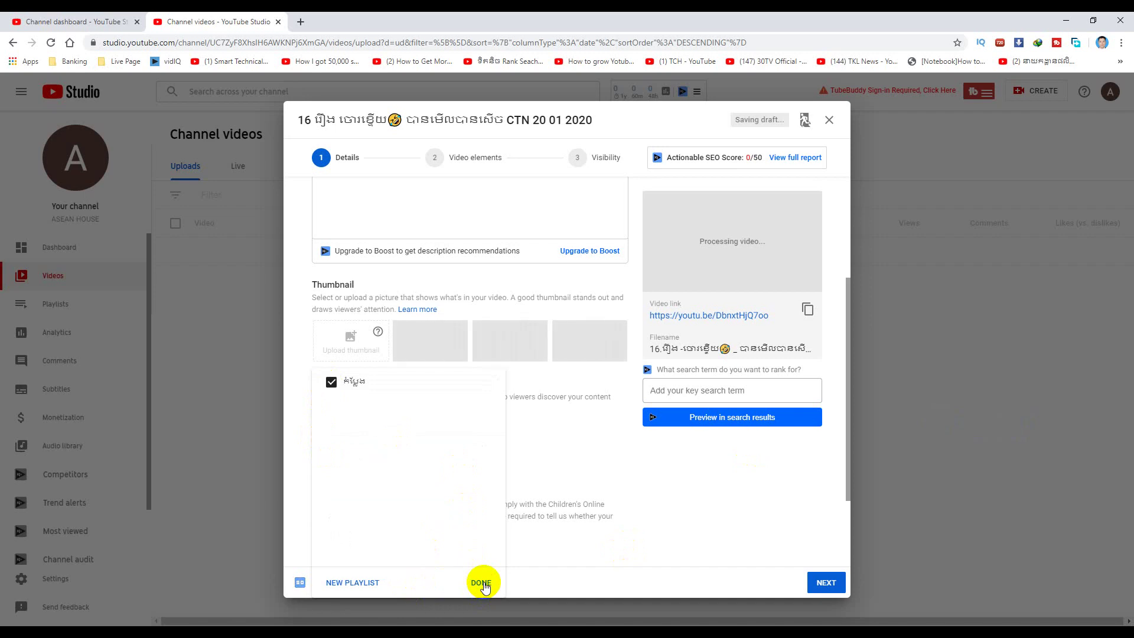
{"action": "left_click", "coordinate": [482, 582]}
Mark the video as not made for kids and add its full title, ending in "CTN 20 01 2020", as a tag
{"action": "scroll", "coordinate": [546, 515], "scroll_direction": "down", "scroll_amount": 2}
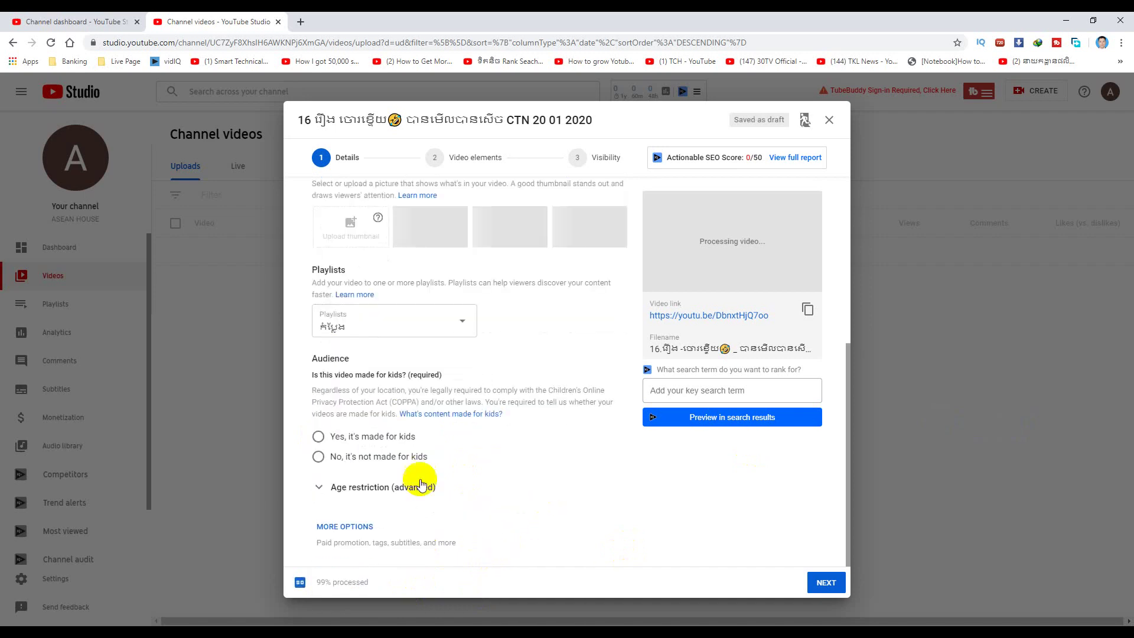
{"action": "left_click", "coordinate": [319, 456]}
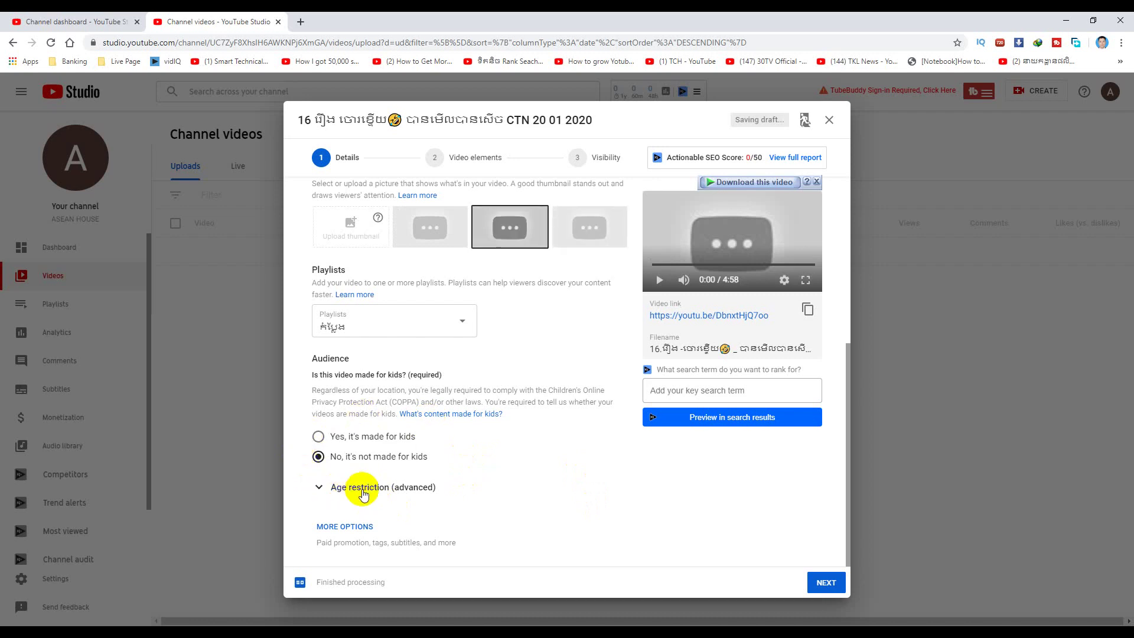
{"action": "left_click", "coordinate": [353, 527]}
{"action": "scroll", "coordinate": [405, 515], "scroll_direction": "down", "scroll_amount": 2}
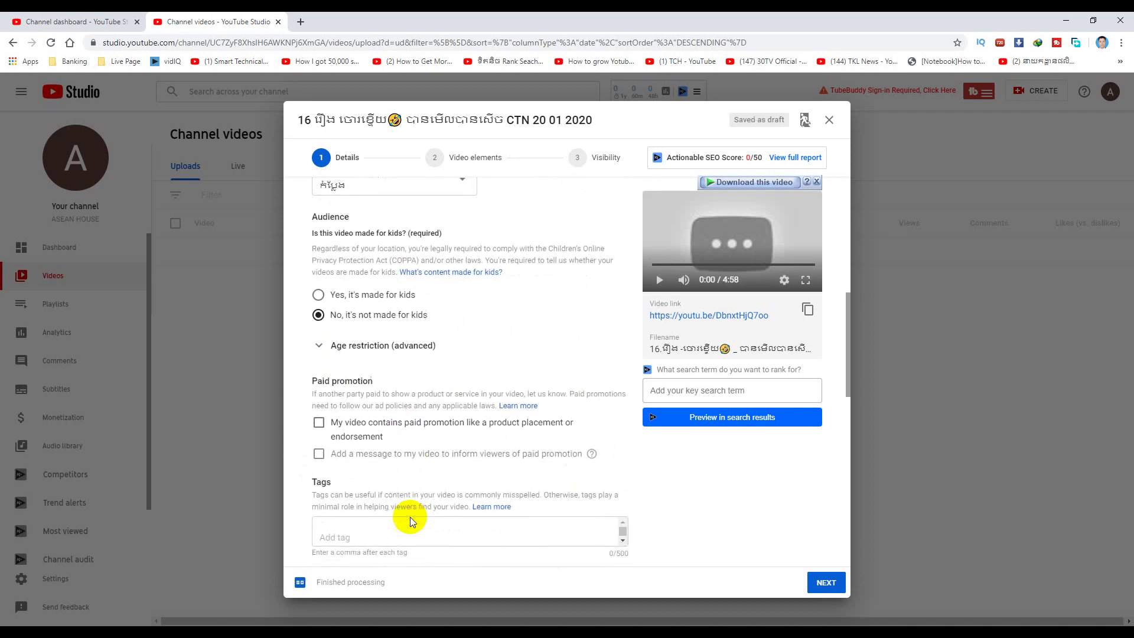
{"action": "scroll", "coordinate": [410, 518], "scroll_direction": "down", "scroll_amount": 2}
{"action": "left_click", "coordinate": [398, 377]}
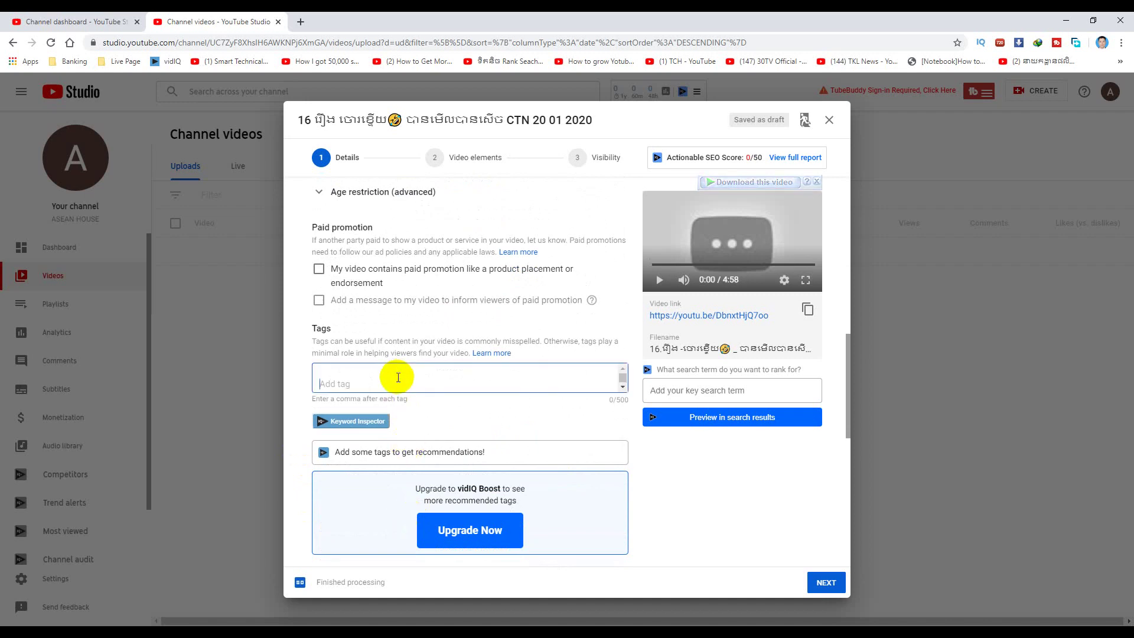
{"action": "type", "text": "16 រឿង ចោរខ្មើយ🤣 បានមើលបានសើច CTN 20 01 2020"}
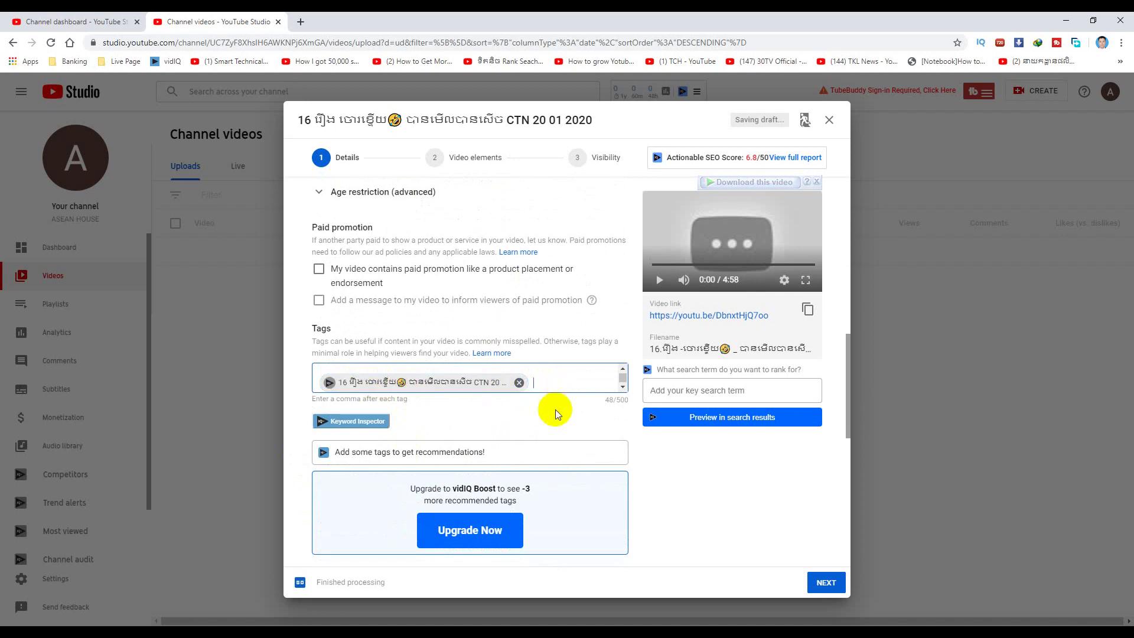
Set the video language to English
{"action": "scroll", "coordinate": [505, 416], "scroll_direction": "down", "scroll_amount": 2}
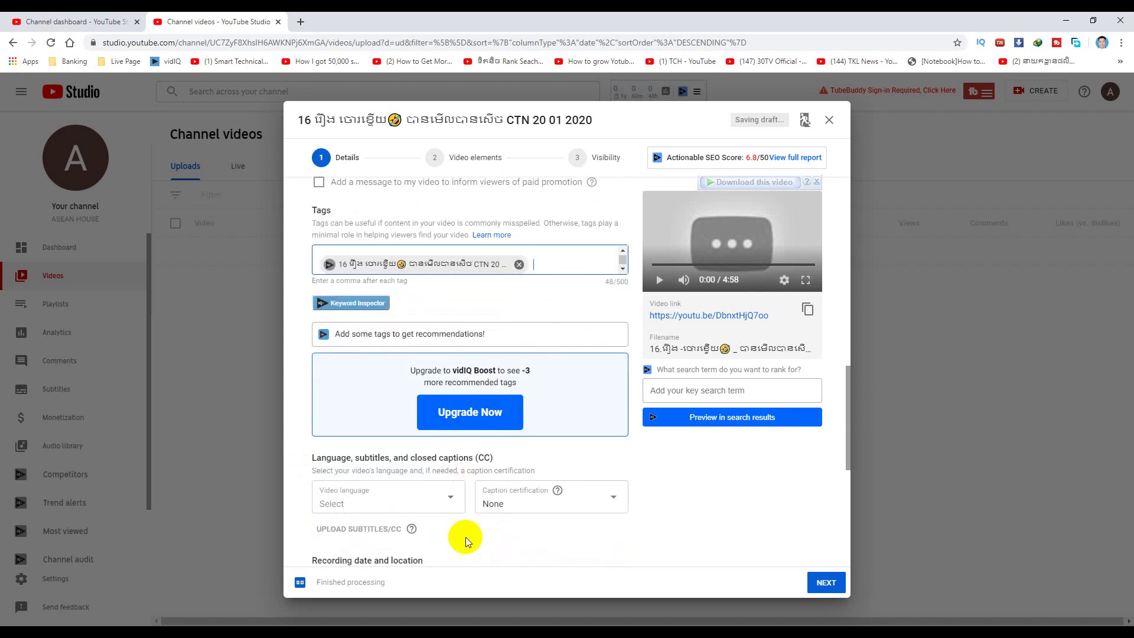
{"action": "scroll", "coordinate": [464, 543], "scroll_direction": "down", "scroll_amount": 1}
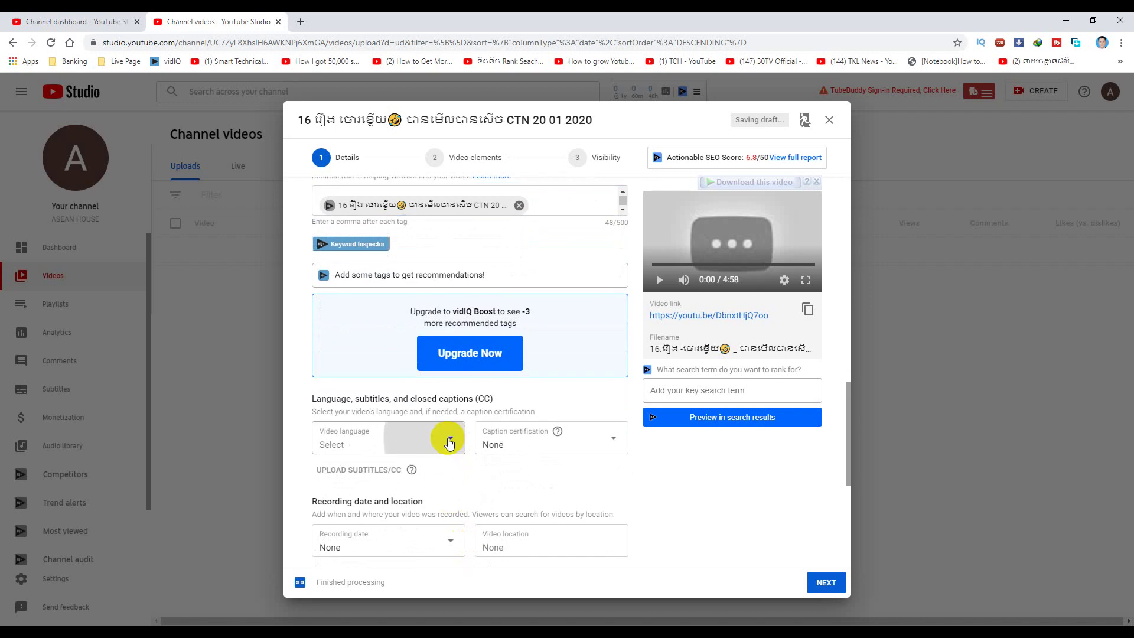
{"action": "left_click", "coordinate": [449, 440]}
{"action": "scroll", "coordinate": [419, 375], "scroll_direction": "down", "scroll_amount": 8}
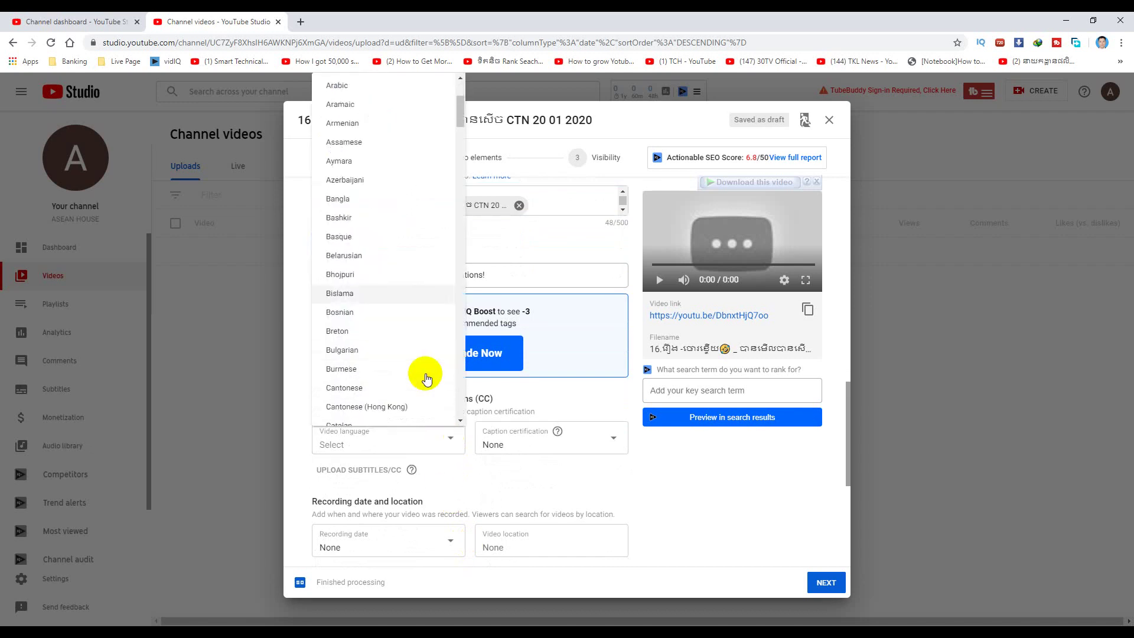
{"action": "scroll", "coordinate": [423, 371], "scroll_direction": "down", "scroll_amount": 4}
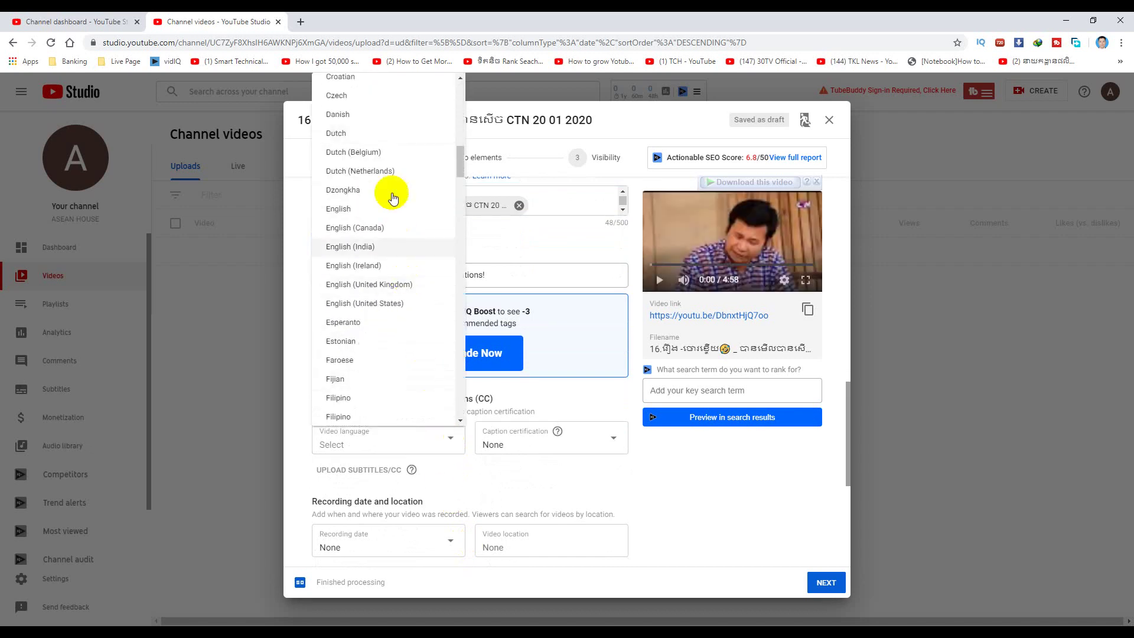
{"action": "left_click", "coordinate": [380, 215]}
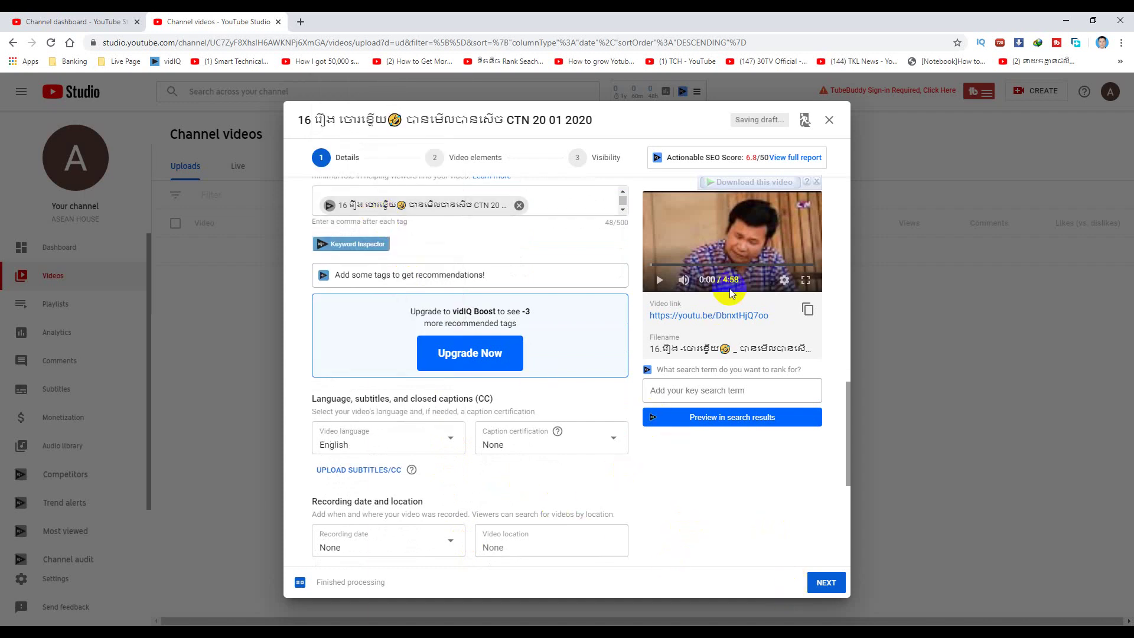
Publish the video with Public visibility, without an end screen or cards, and dismiss the publishing confirmation and the tip on the video list
{"action": "scroll", "coordinate": [673, 521], "scroll_direction": "up", "scroll_amount": 15}
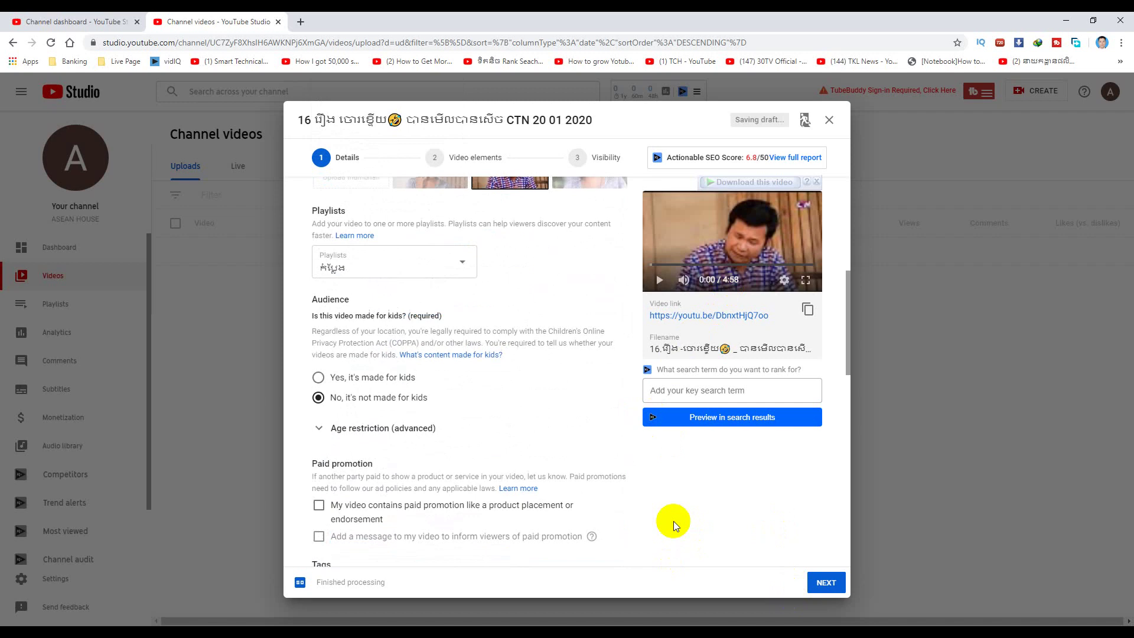
{"action": "left_click", "coordinate": [844, 592]}
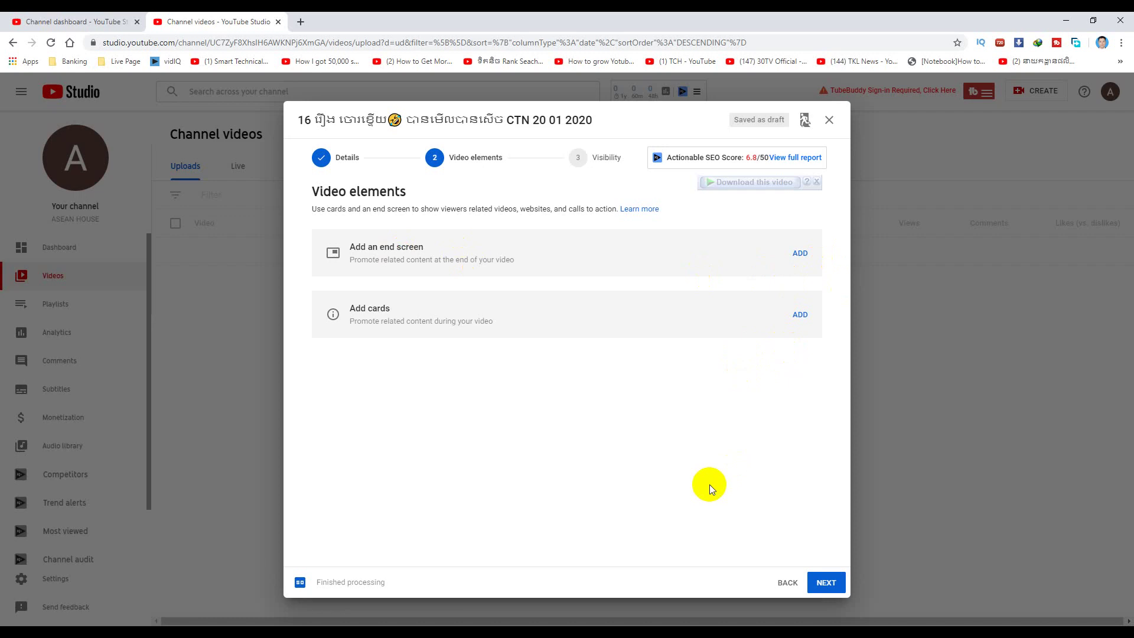
{"action": "left_click", "coordinate": [826, 583]}
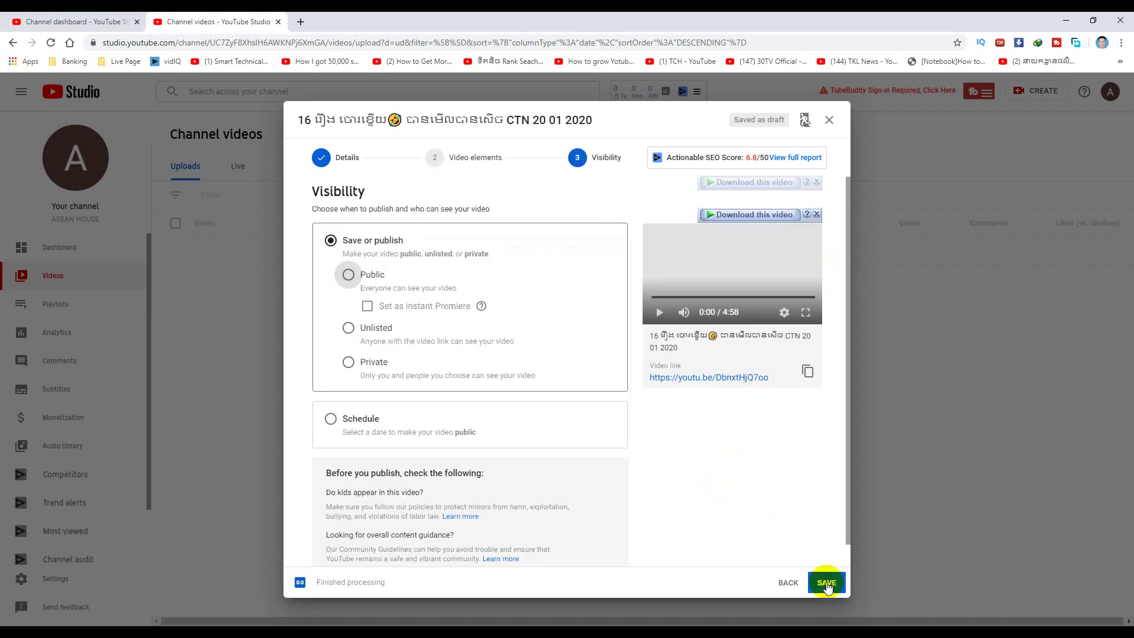
{"action": "left_click", "coordinate": [348, 275]}
{"action": "left_click", "coordinate": [797, 582]}
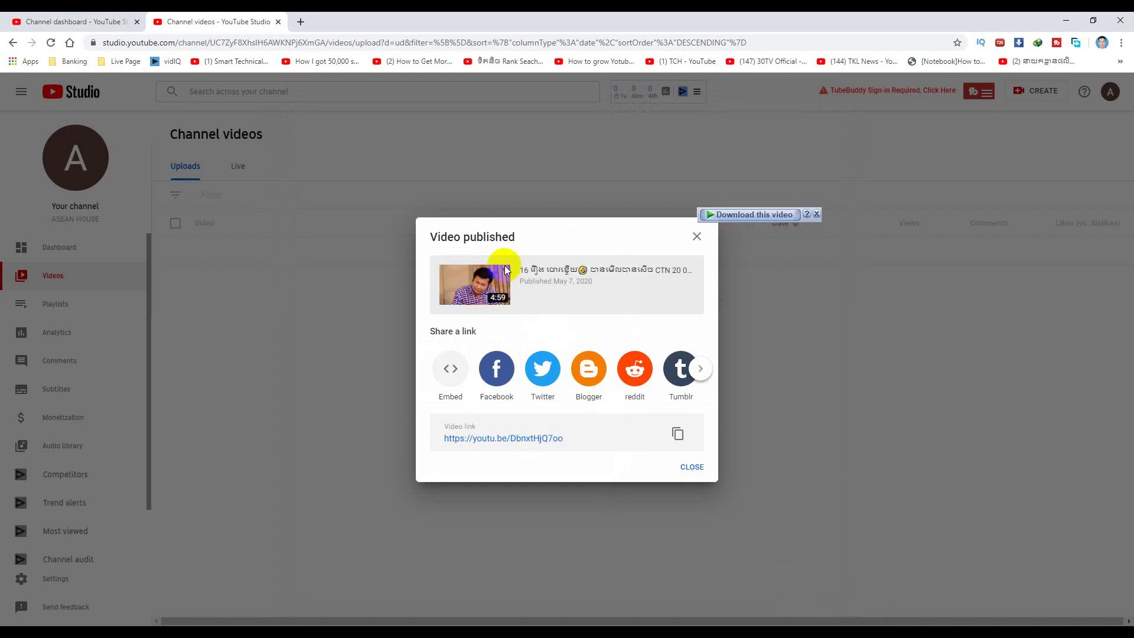
{"action": "left_click", "coordinate": [692, 467]}
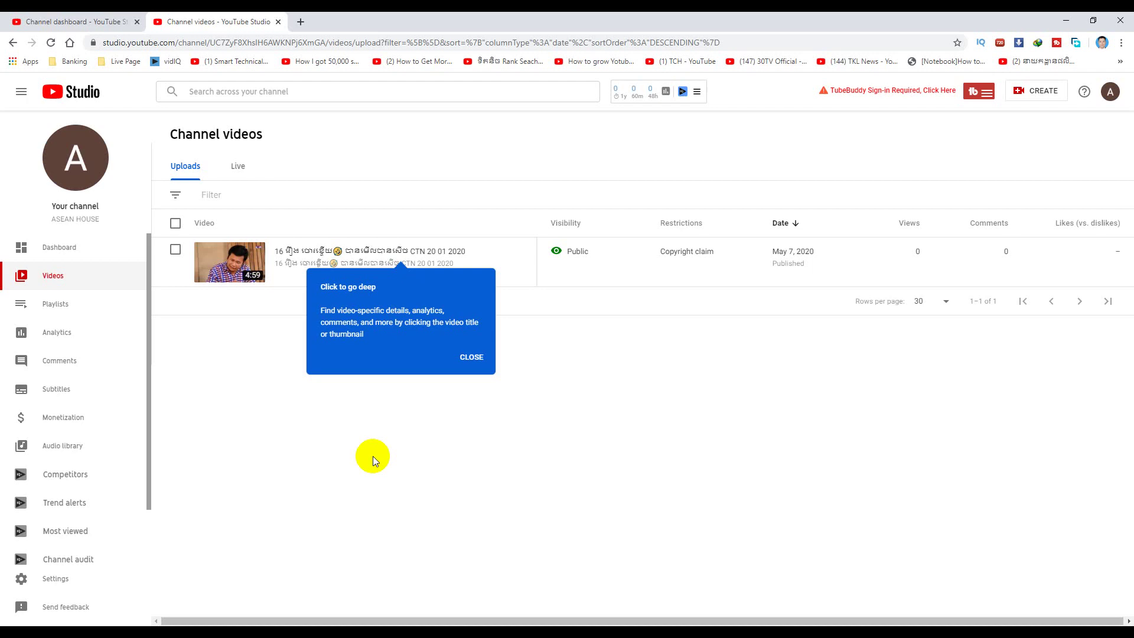
{"action": "left_click", "coordinate": [373, 456]}
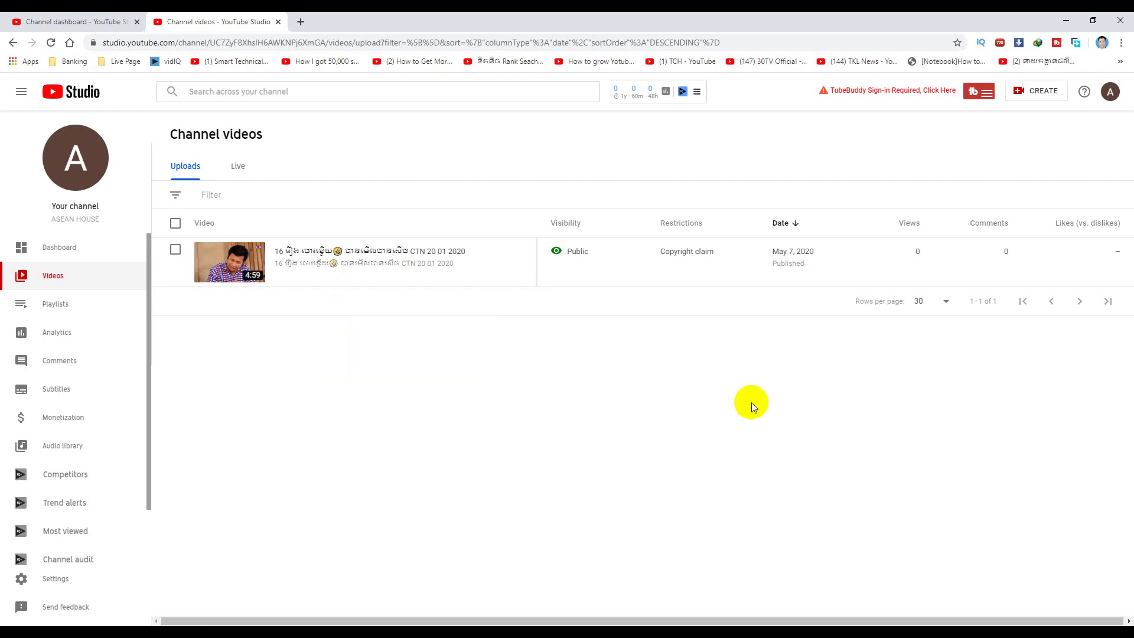